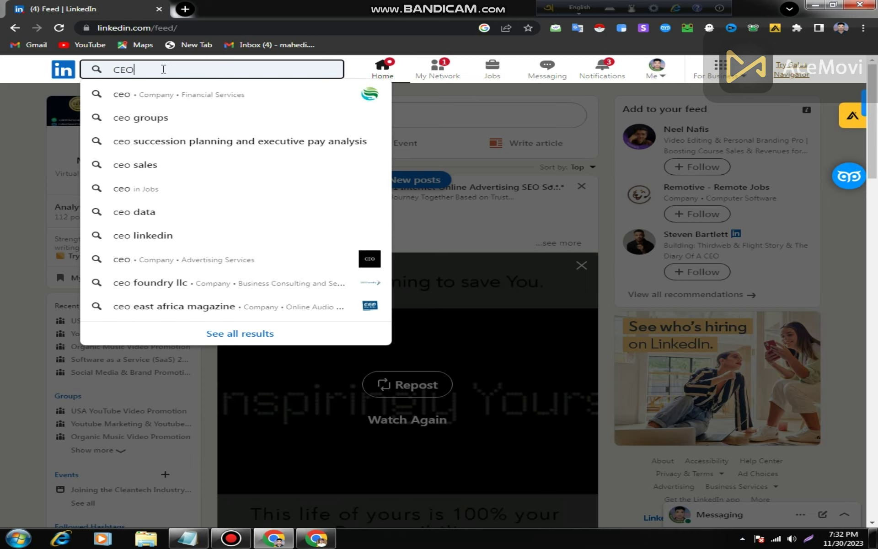
Step: Run the search for CEO and bring up all filters for the people results
key(Return)
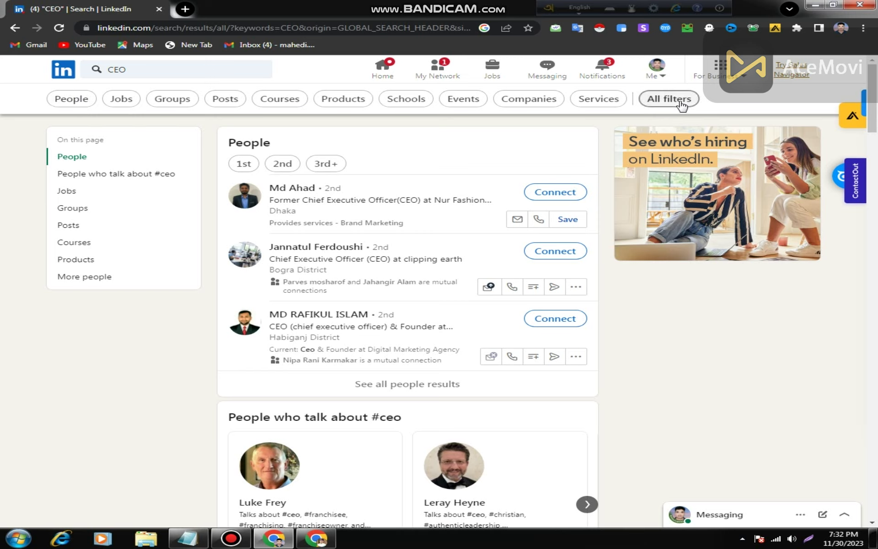
click(81, 101)
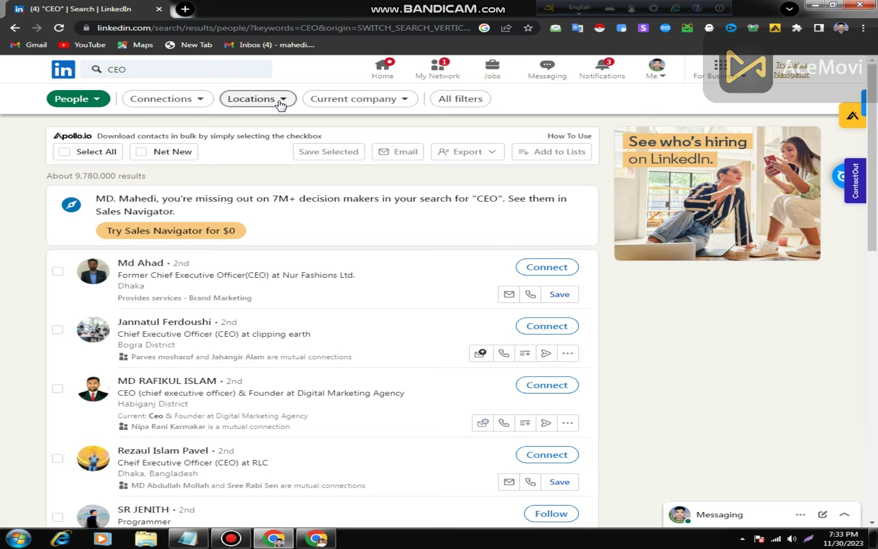
click(481, 99)
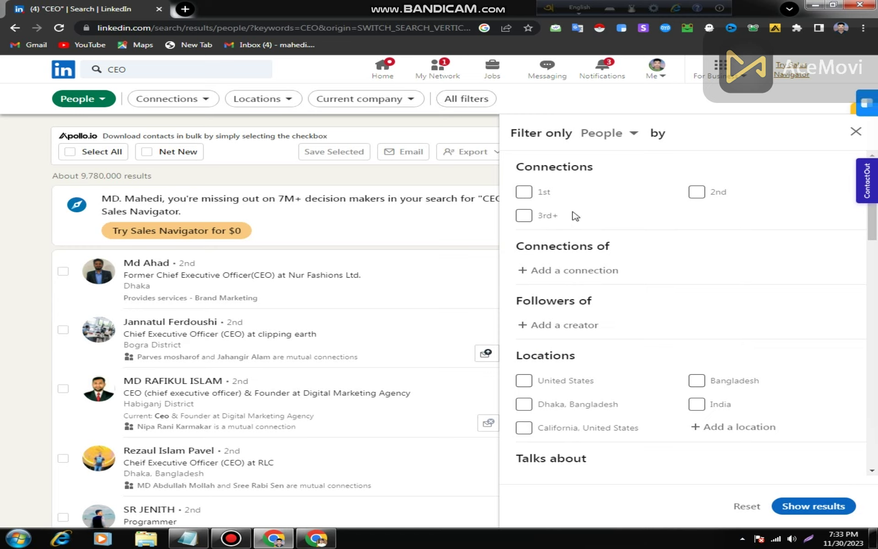
Step: Look through the available people filters and restrict connections to 3rd+
scroll(730, 209, down, 3)
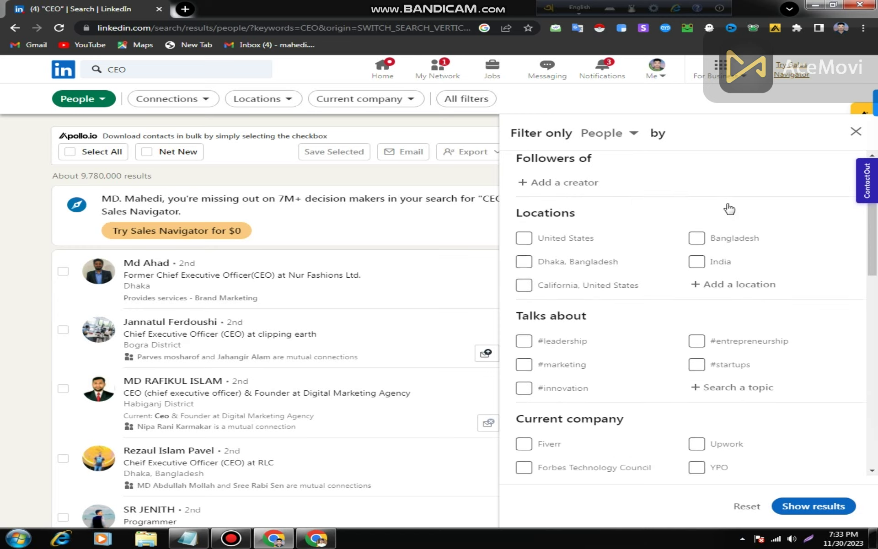
scroll(730, 209, down, 12)
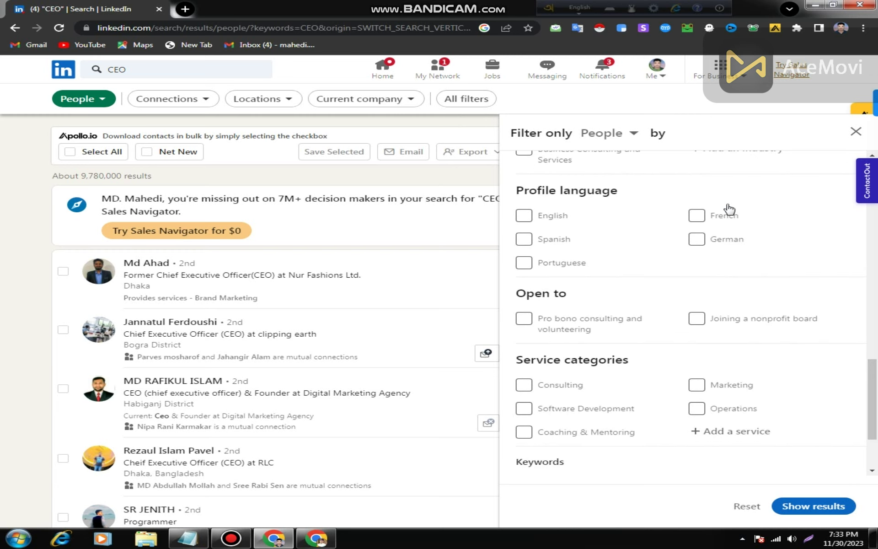
scroll(730, 209, down, 2)
scroll(729, 208, up, 12)
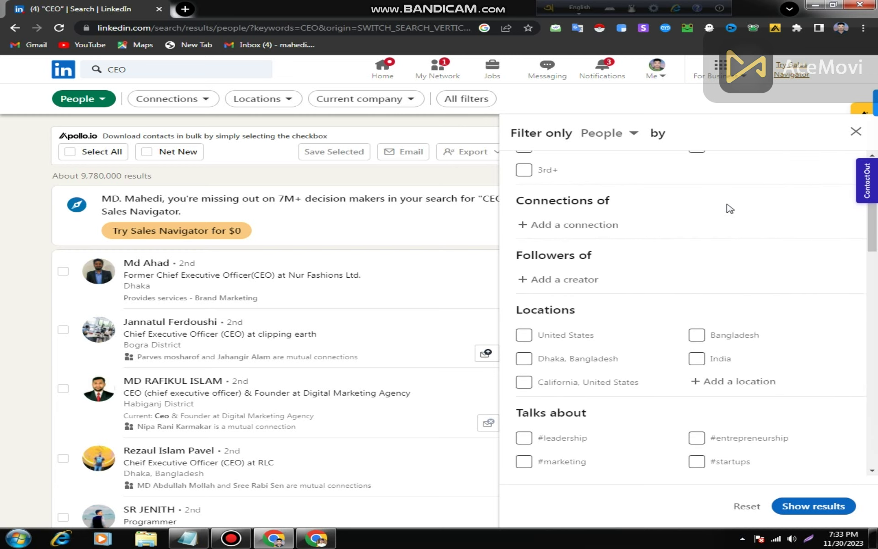
scroll(729, 208, up, 1)
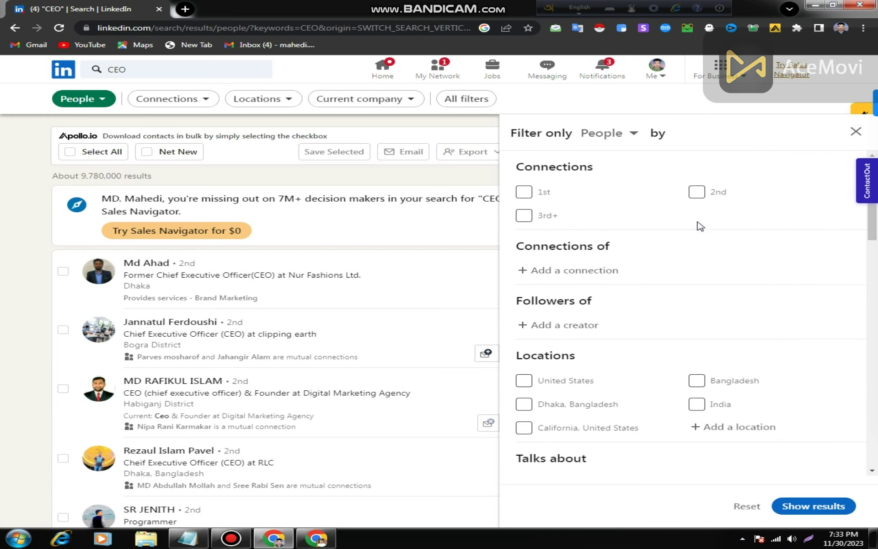
click(525, 216)
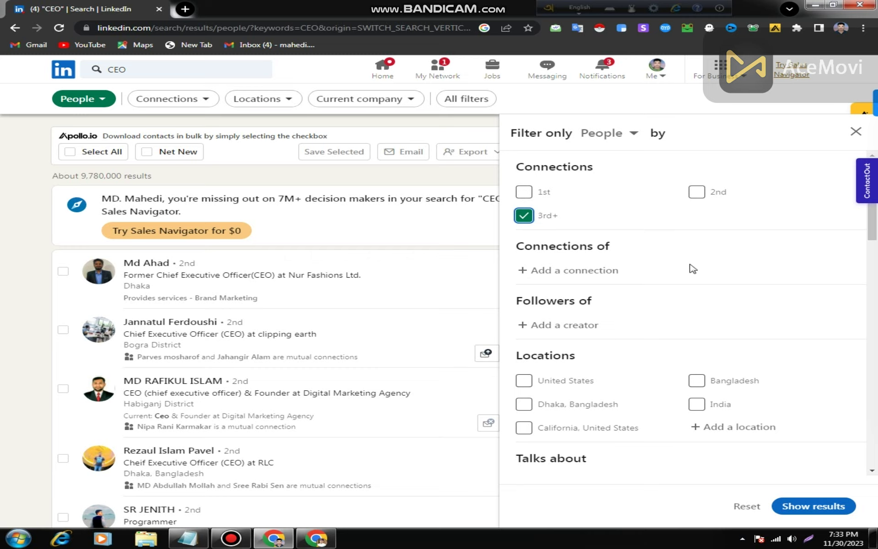
Step: Add Switzerland to the people search's location filter
scroll(691, 268, down, 2)
scroll(682, 271, down, 2)
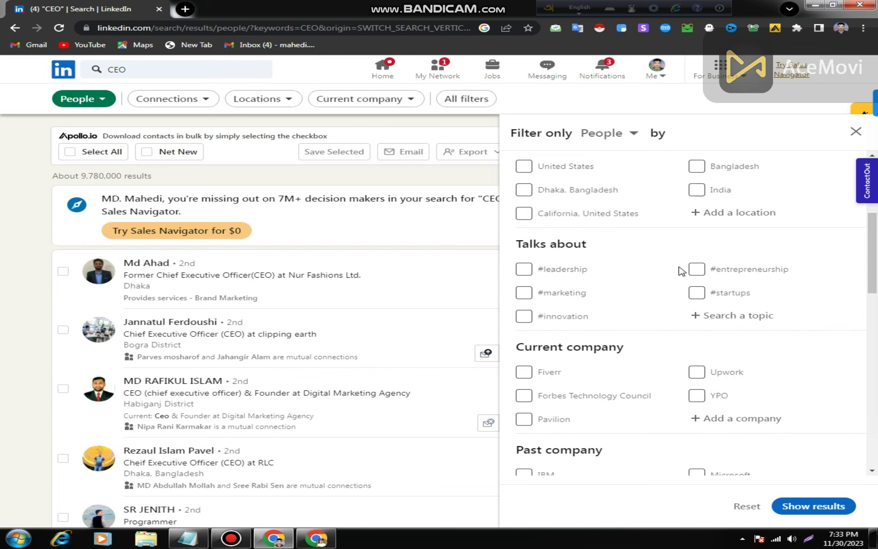
scroll(682, 270, up, 1)
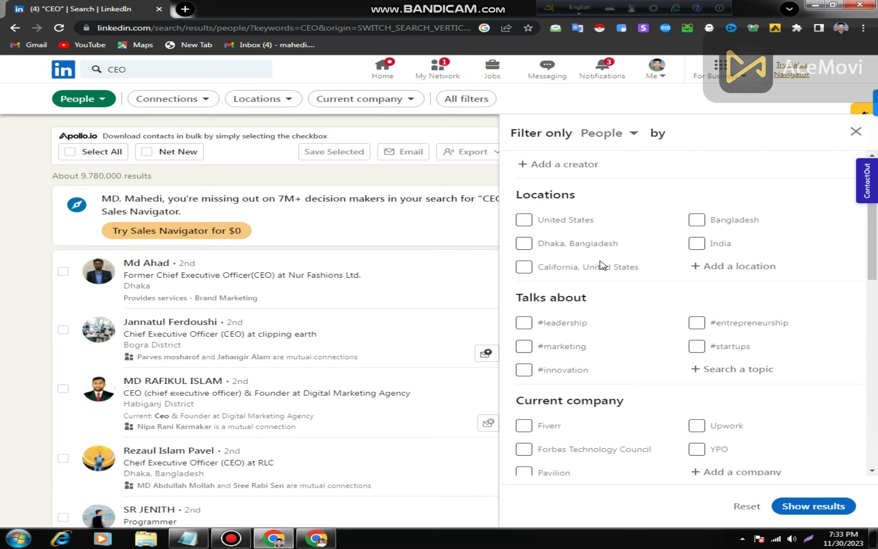
click(711, 266)
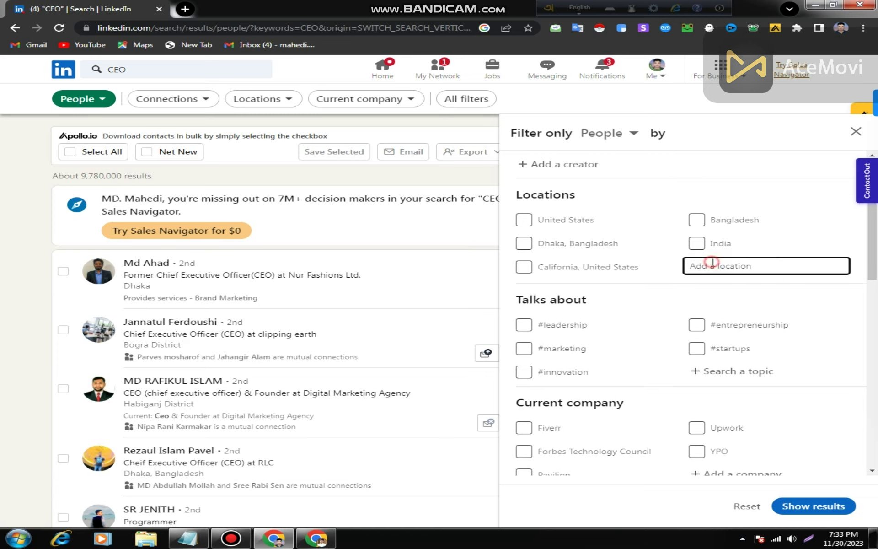
text(Sw)
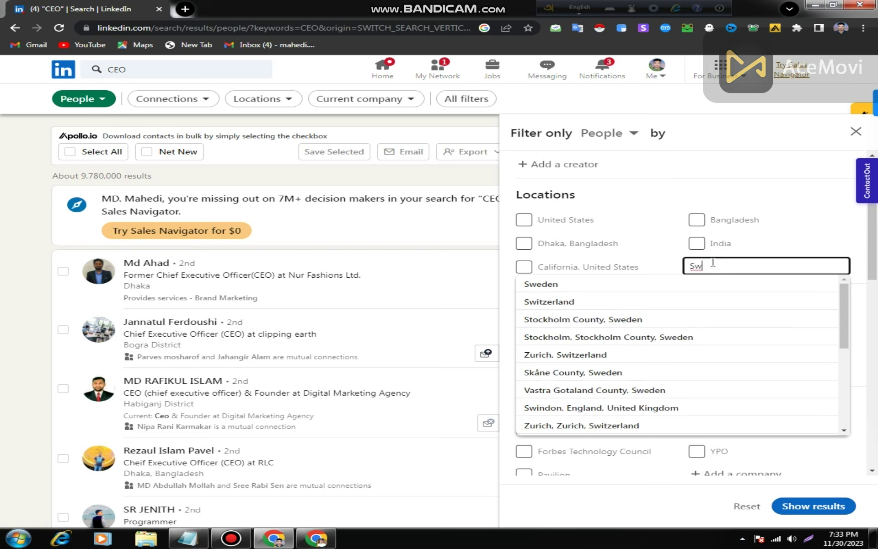
click(656, 303)
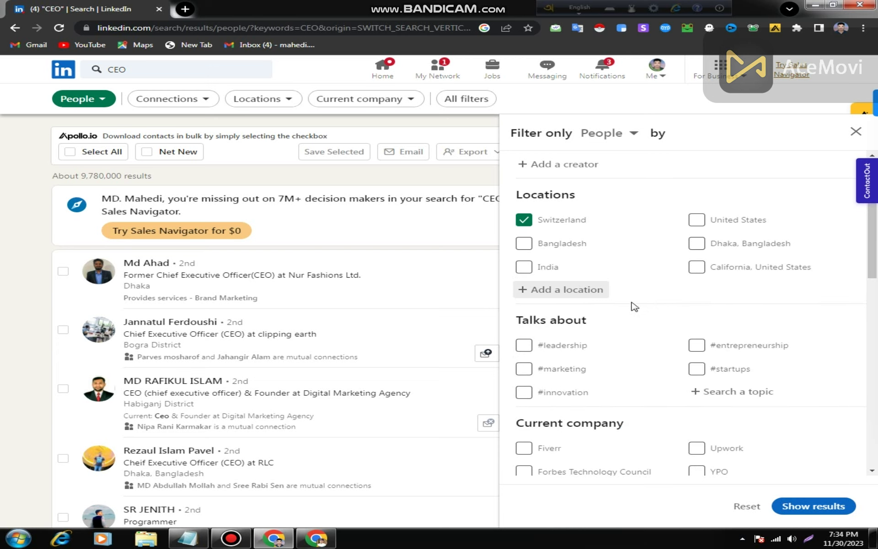
Step: Add Netherlands as a second location in the people filter
click(588, 290)
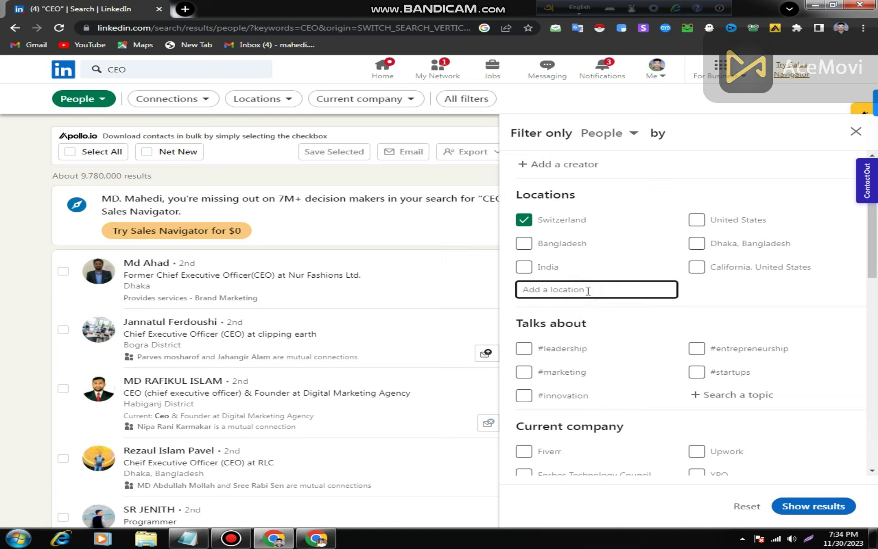
text(Na)
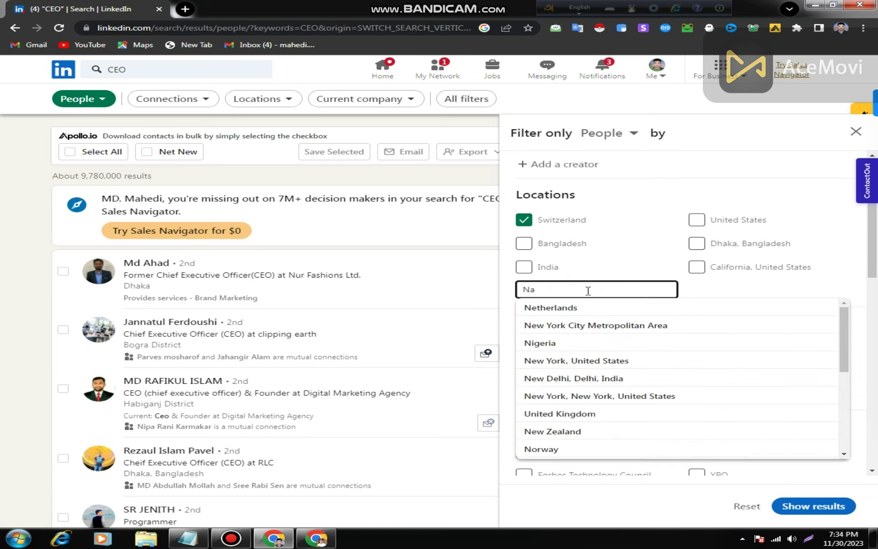
text(therla)
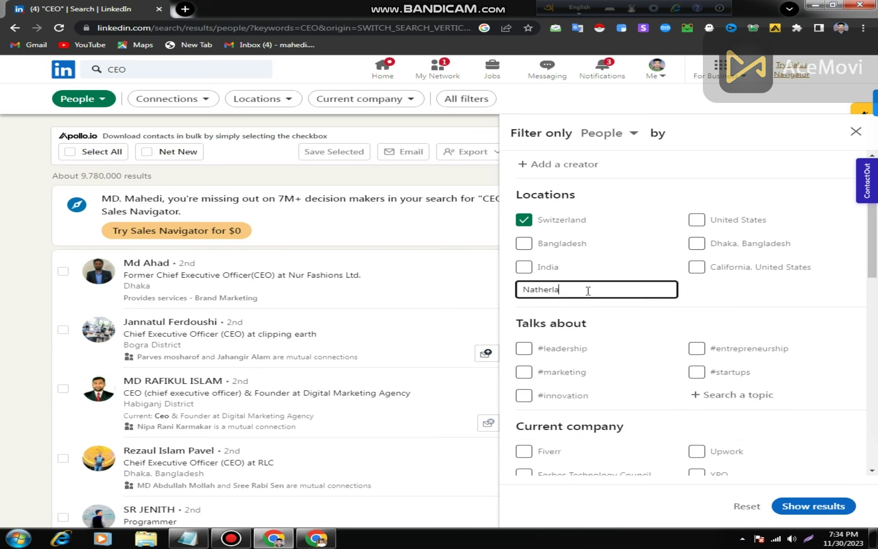
text(n)
key(BackSpace)
key(BackSpace)
key(BackSpace)
key(BackSpace)
key(BackSpace)
key(BackSpace)
key(BackSpace)
key(BackSpace)
key(BackSpace)
text(Ne)
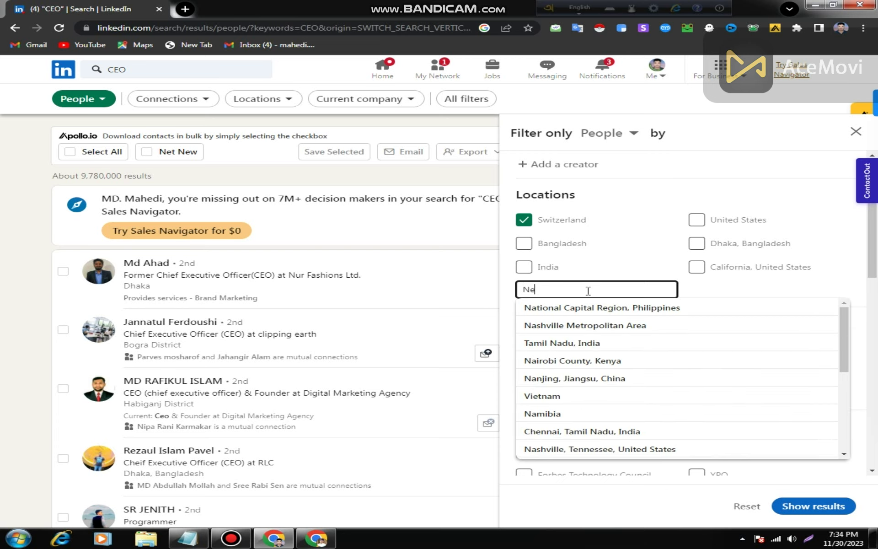
key(BackSpace)
text(a)
click(579, 308)
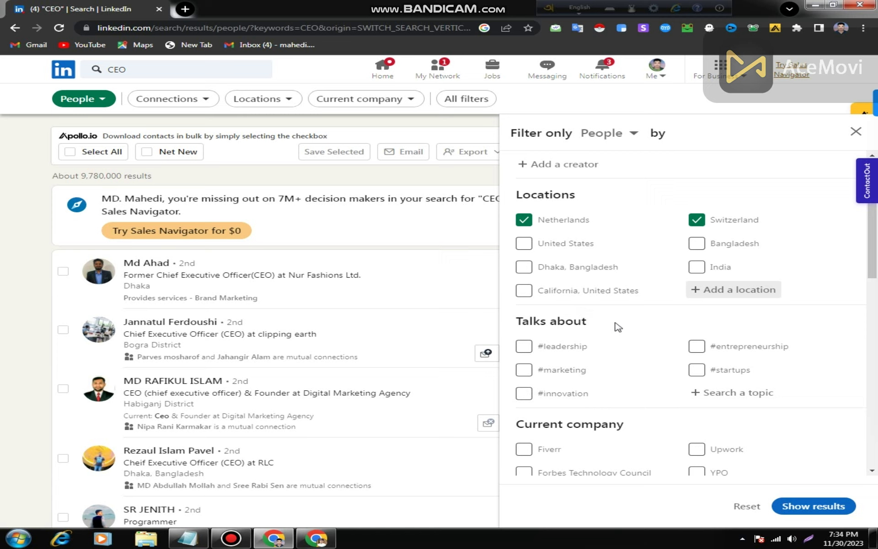
Step: Add Marketing Services to the people search's industry filter
scroll(639, 348, down, 7)
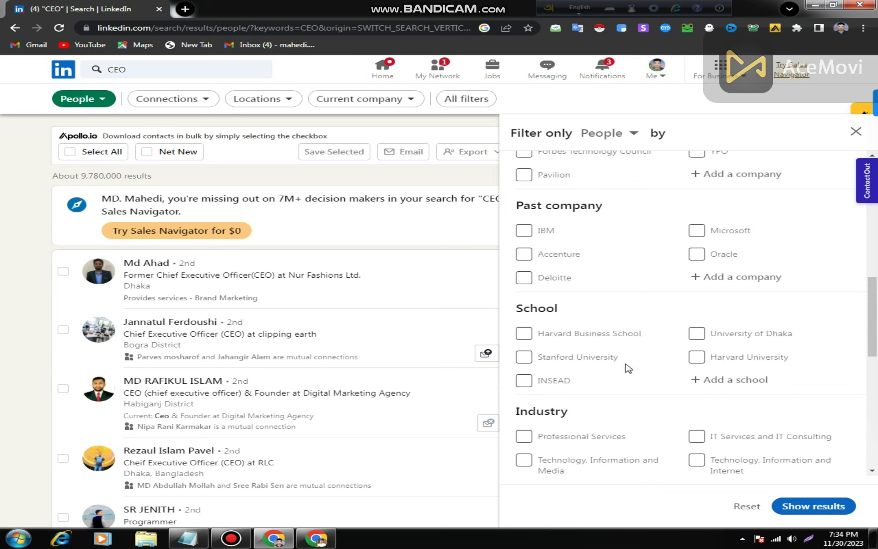
scroll(628, 368, down, 3)
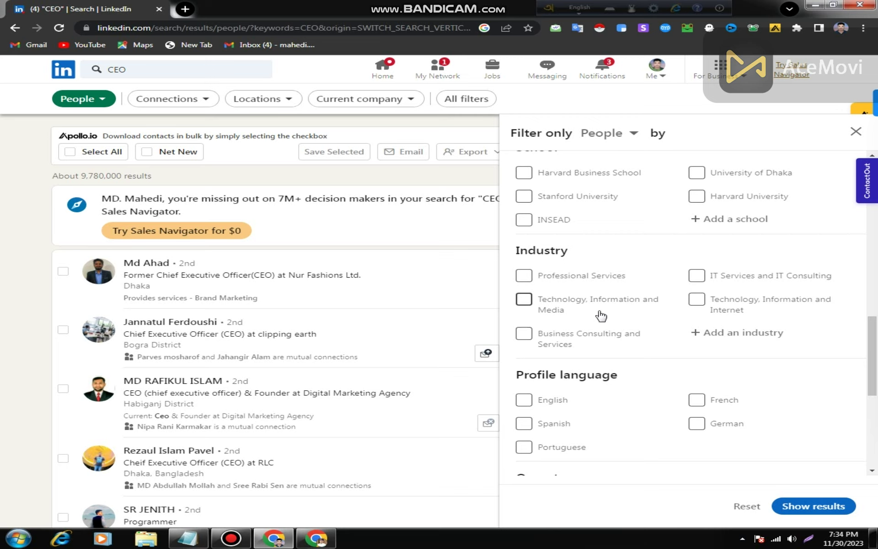
click(750, 336)
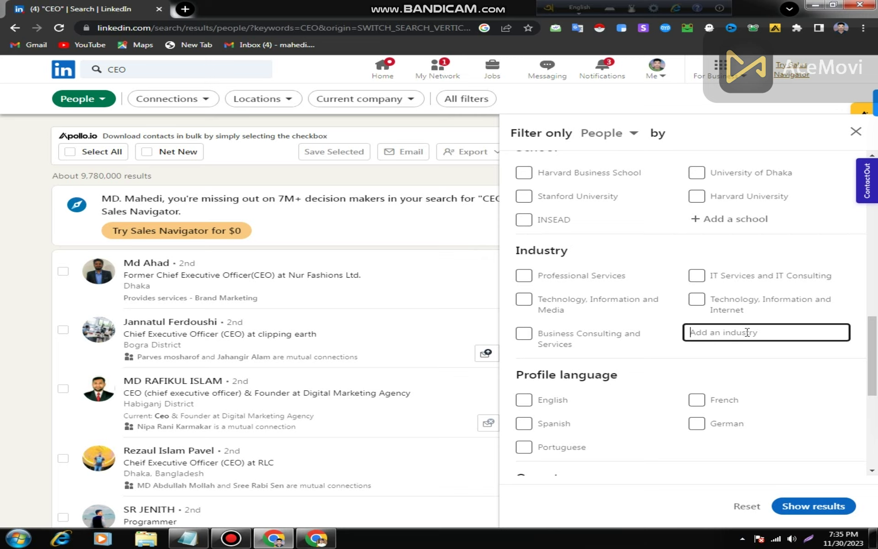
text(M)
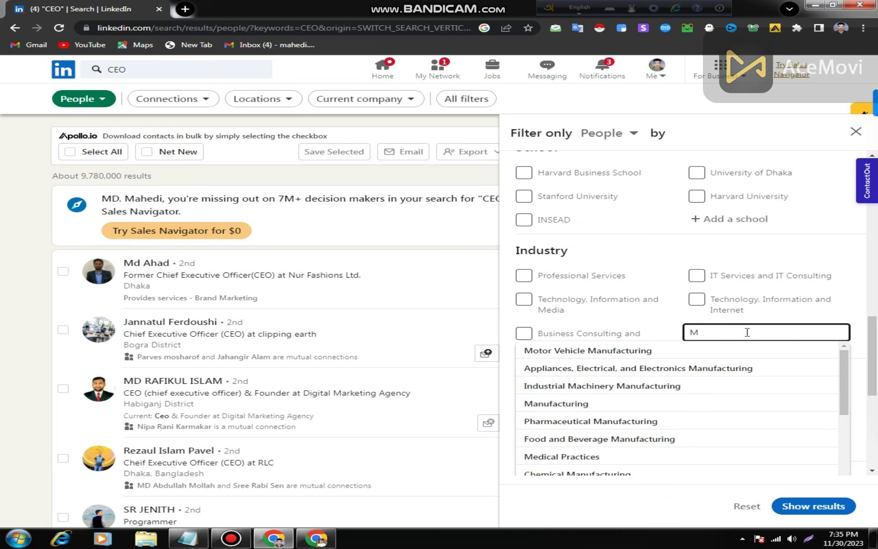
text(arketi)
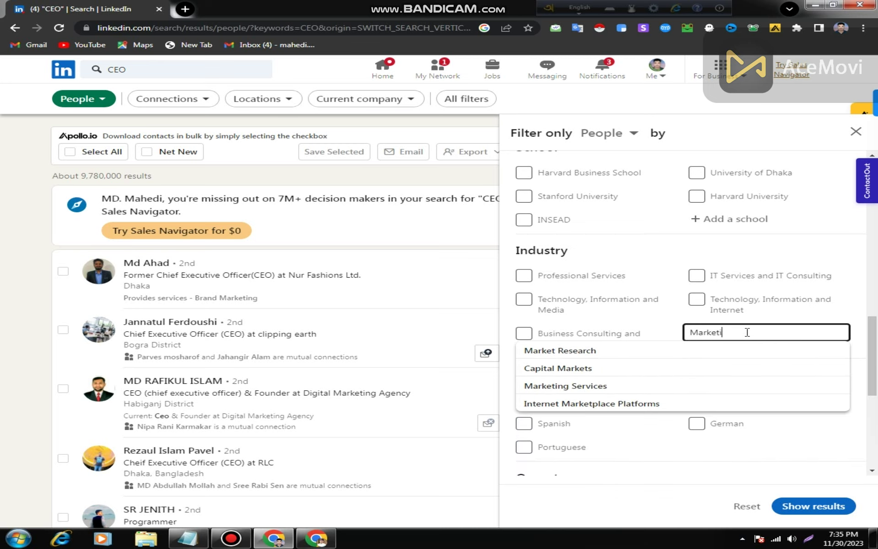
click(690, 352)
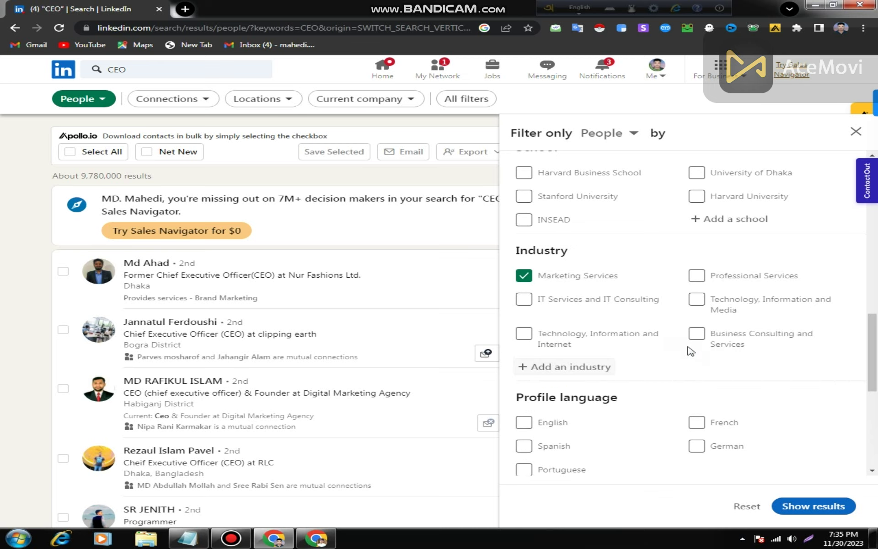
Step: Add Advertising Services as a second industry and select English as the profile language
click(579, 366)
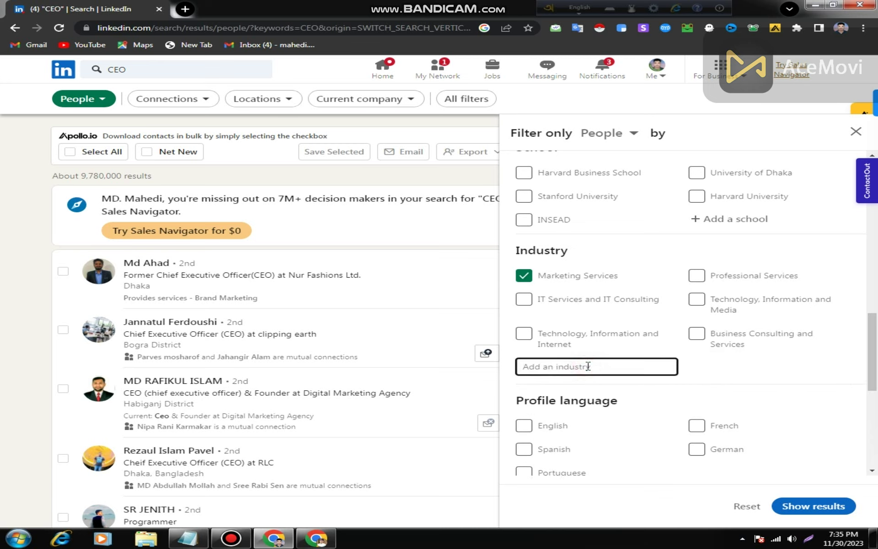
text(Adv)
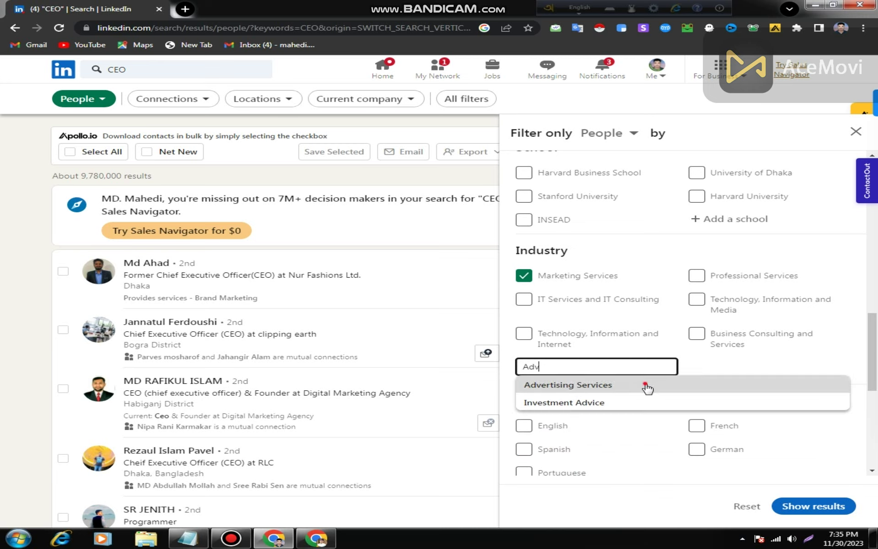
click(648, 386)
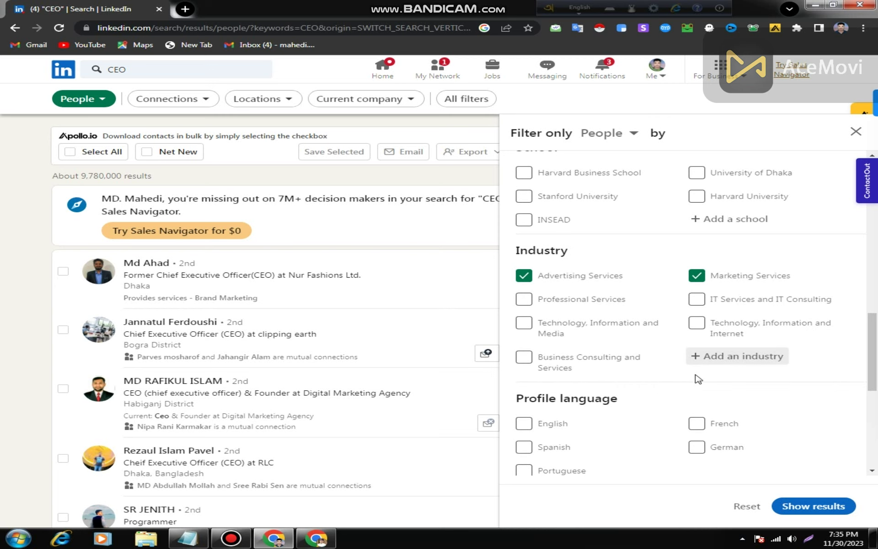
scroll(715, 376, down, 3)
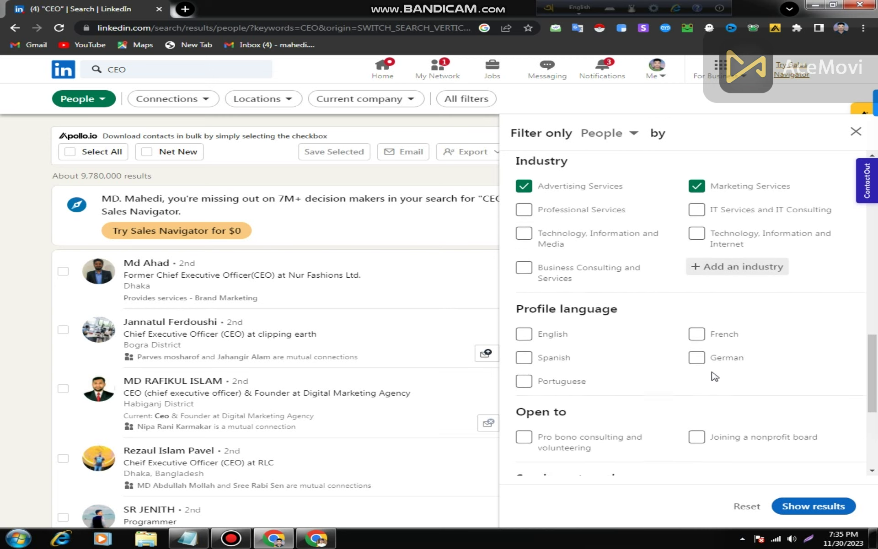
click(526, 316)
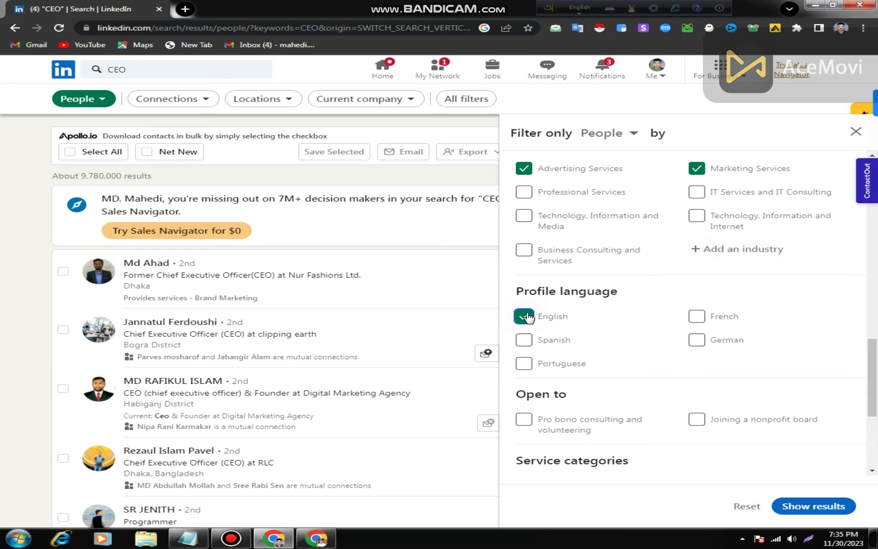
scroll(658, 362, down, 1)
scroll(657, 362, down, 2)
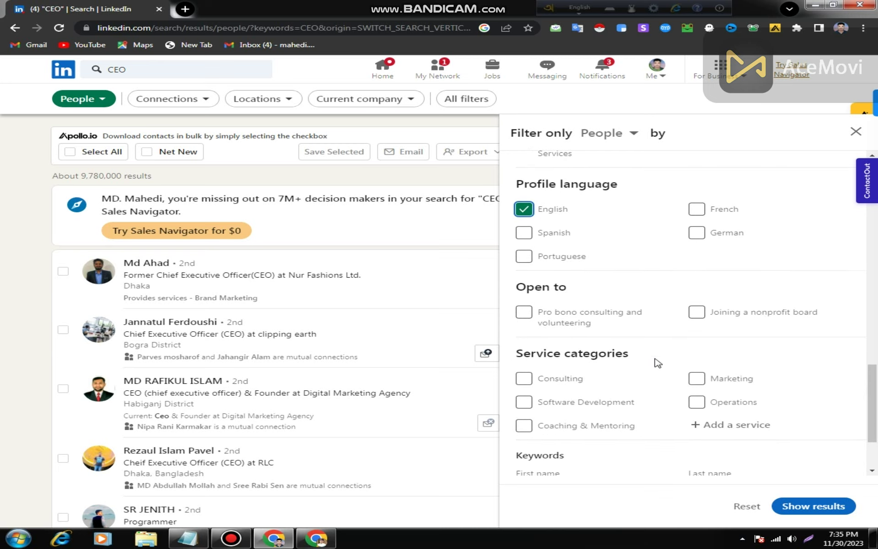
scroll(657, 362, down, 1)
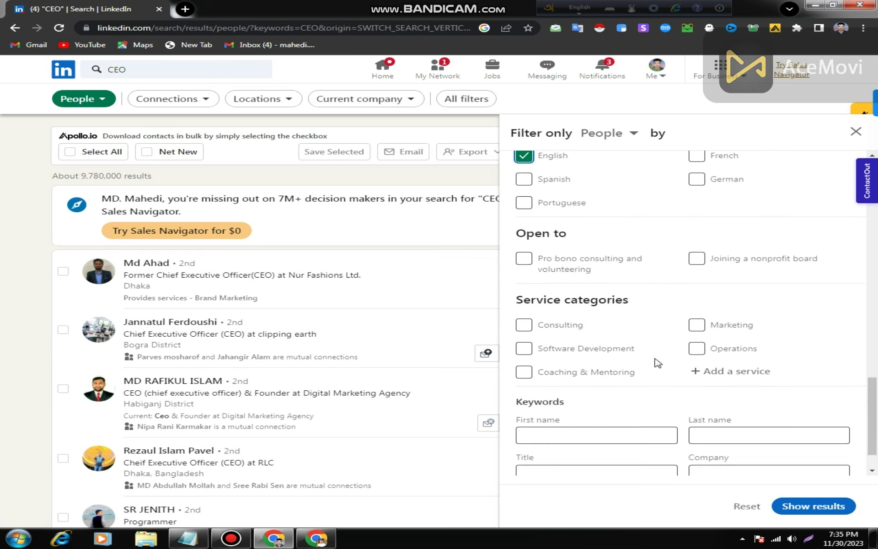
click(745, 379)
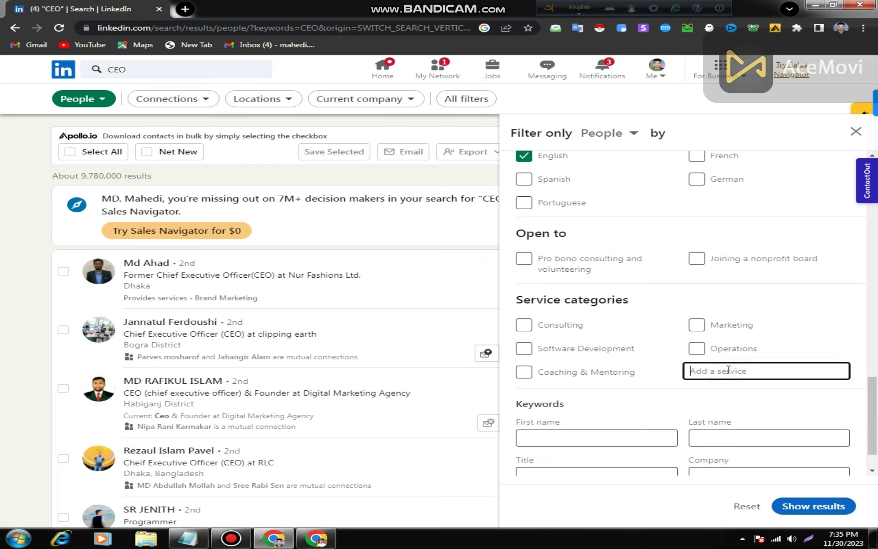
text(Le)
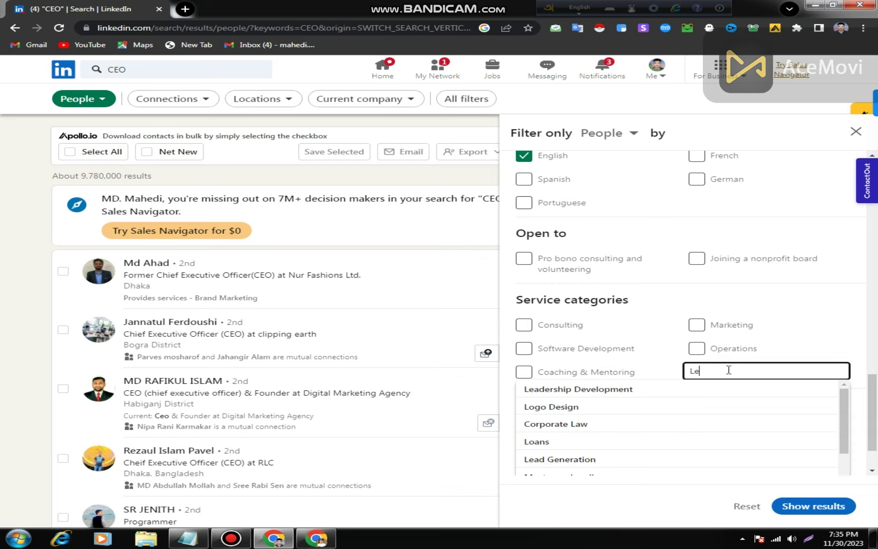
text(ad)
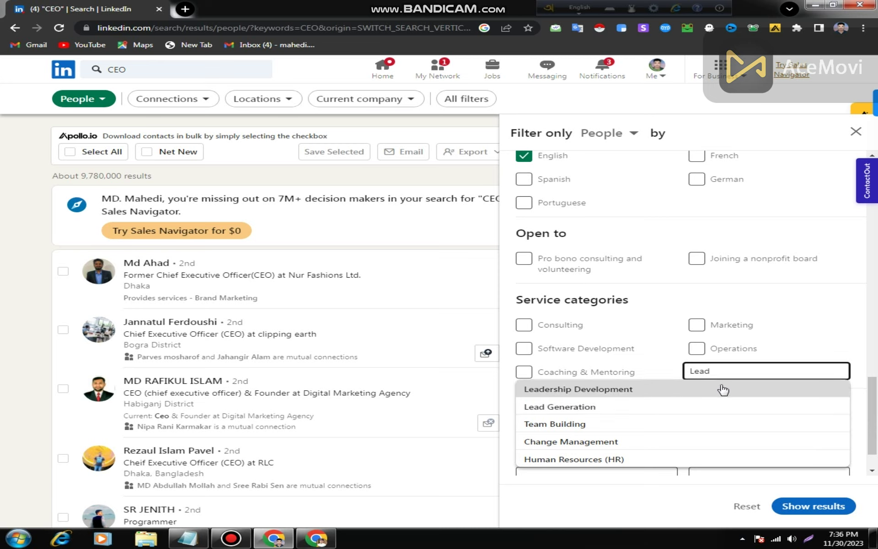
key(BackSpace)
key(BackSpace)
key(BackSpace)
key(BackSpace)
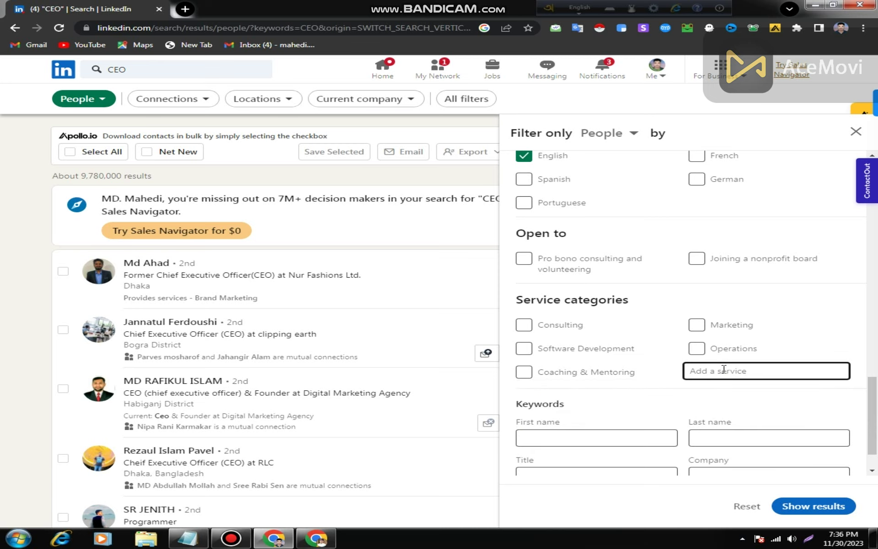
Step: Look up services matching "Data" in the service categories filter, then clear the entry
text(DAta)
key(BackSpace)
key(BackSpace)
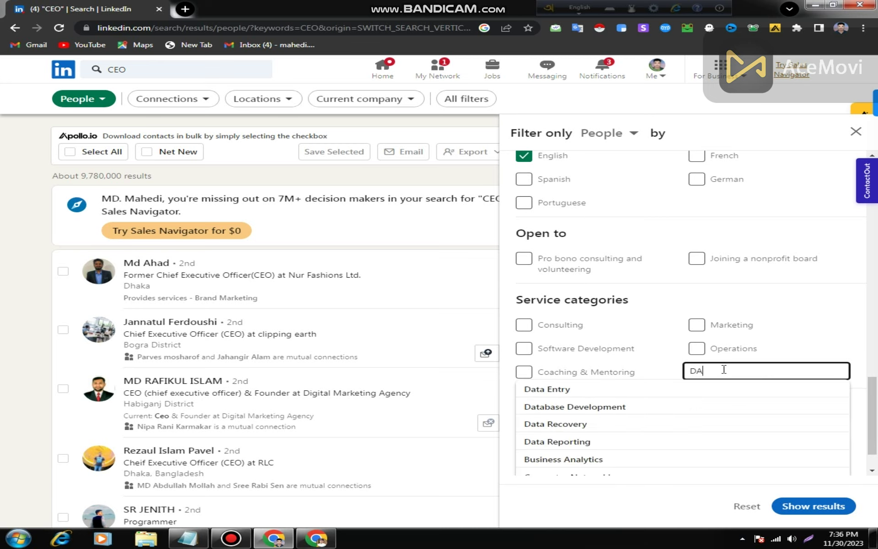
key(BackSpace)
text(ta)
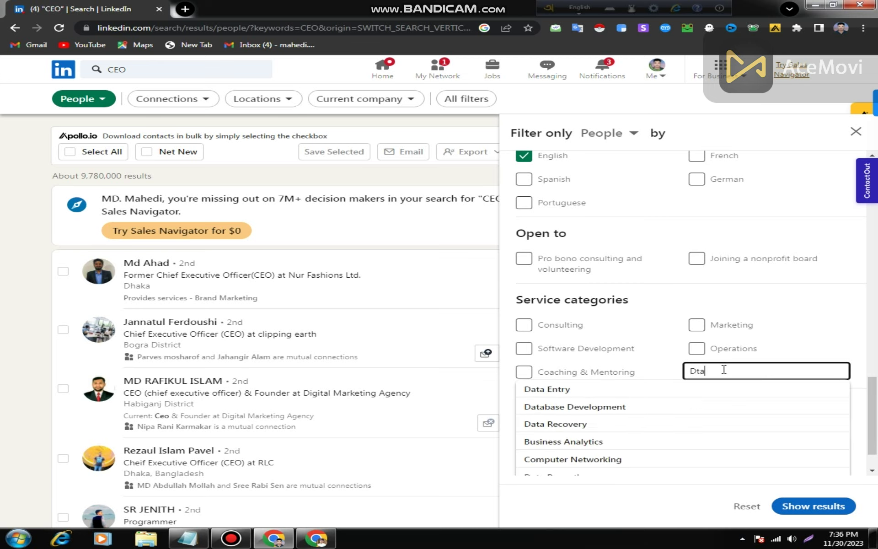
text(ta)
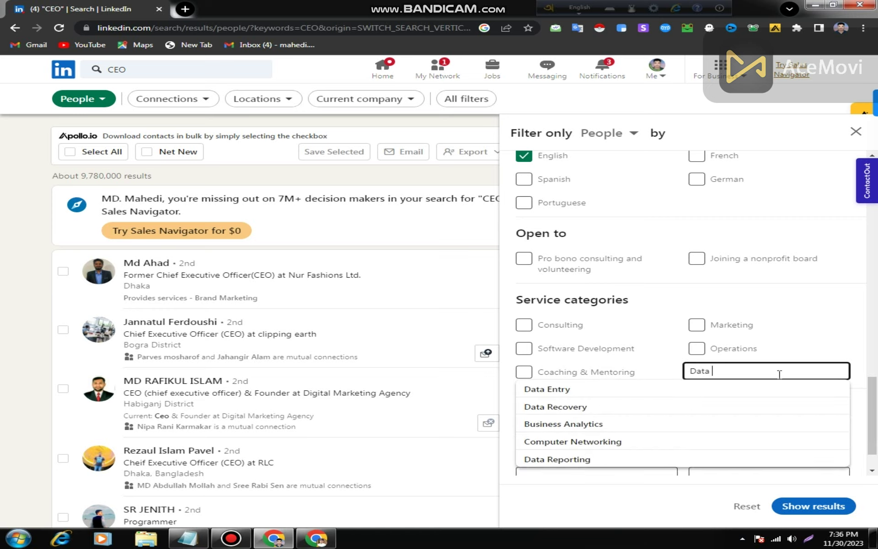
key(BackSpace)
key(BackSpace)
key(BackSpace)
key(BackSpace)
key(BackSpace)
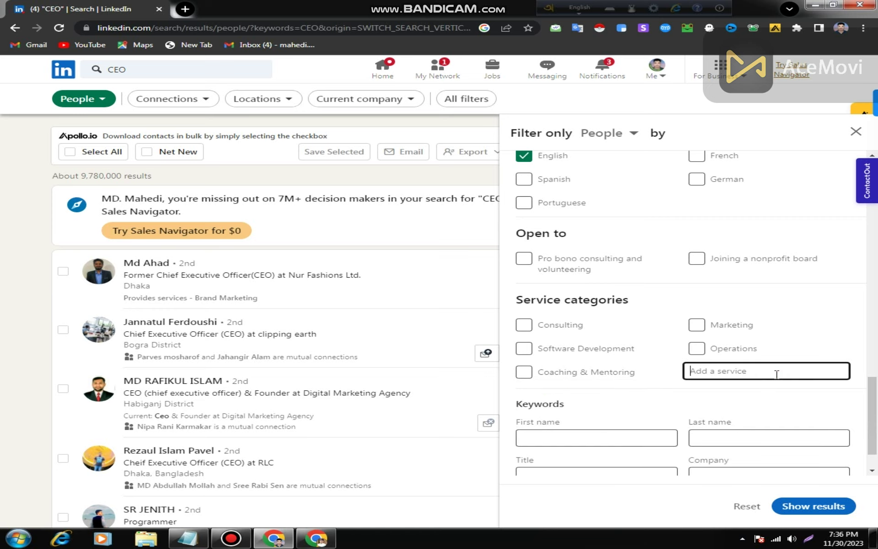
Step: Look up services matching "Seo" in the service categories filter, then clear the entry
text(Seo)
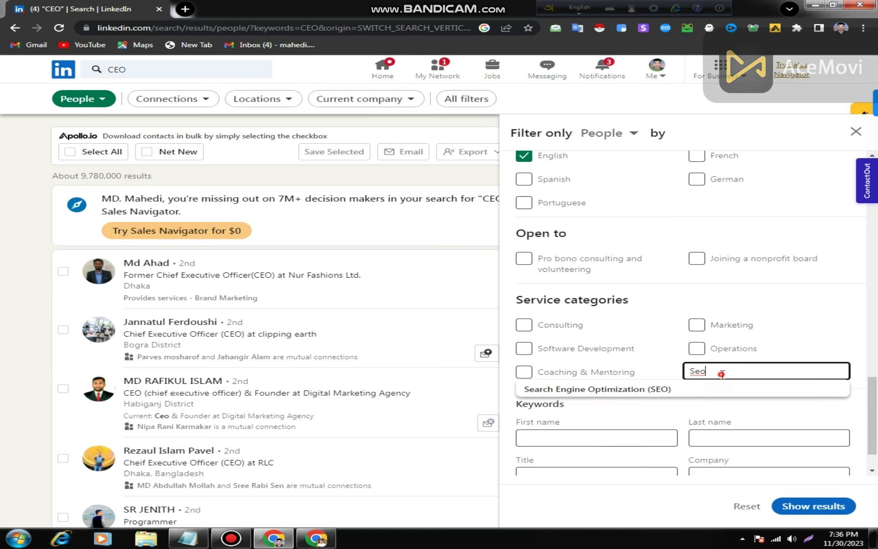
key(BackSpace)
key(BackSpace)
key(BackSpace)
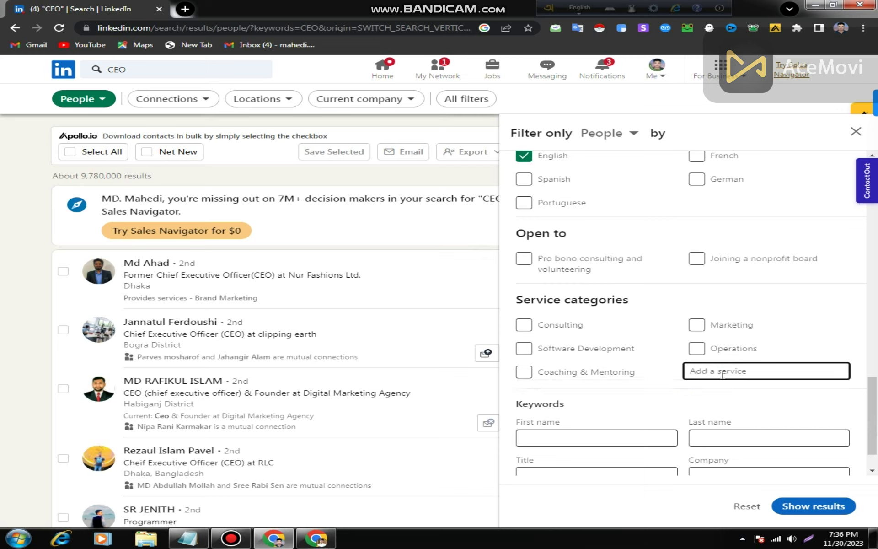
Step: Look up services matching "Video" in the service categories filter, examine the suggestions and clear the entry
text(Video)
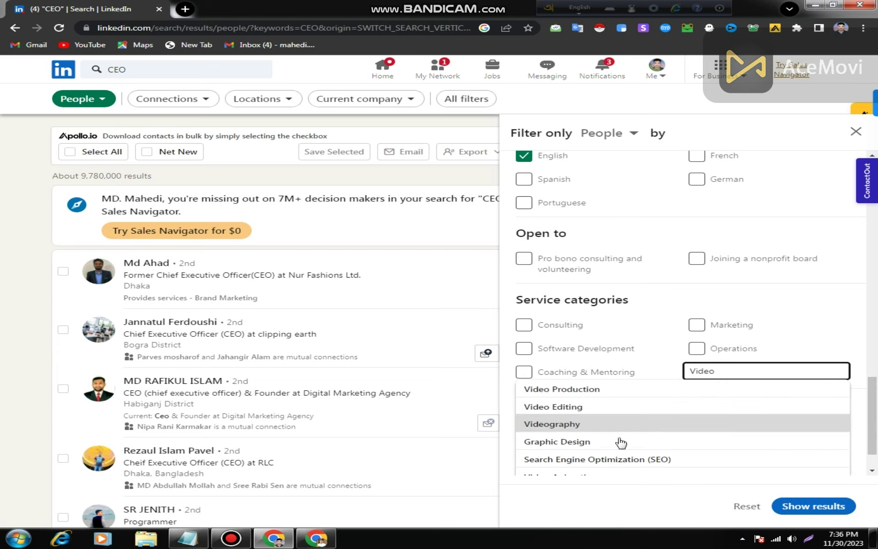
scroll(620, 440, down, 1)
scroll(730, 382, up, 2)
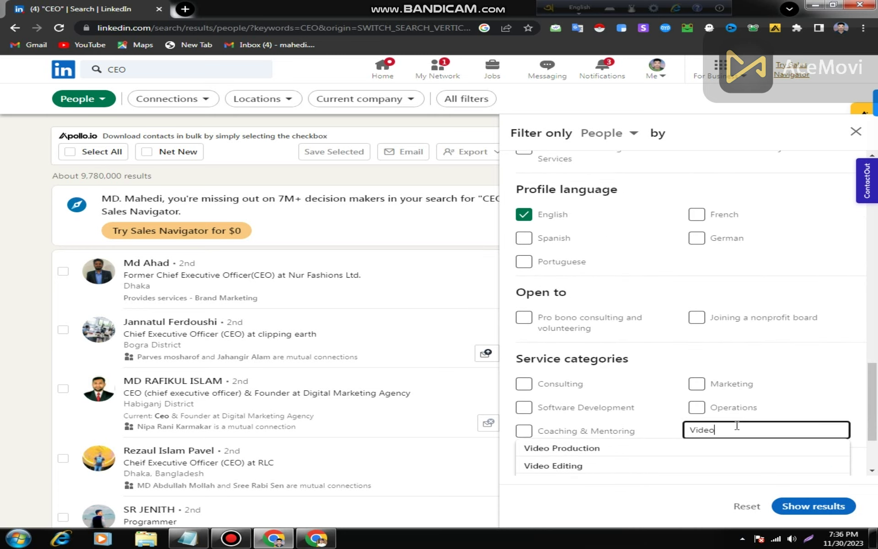
key(BackSpace)
key(BackSpace)
key(BackSpace)
key(BackSpace)
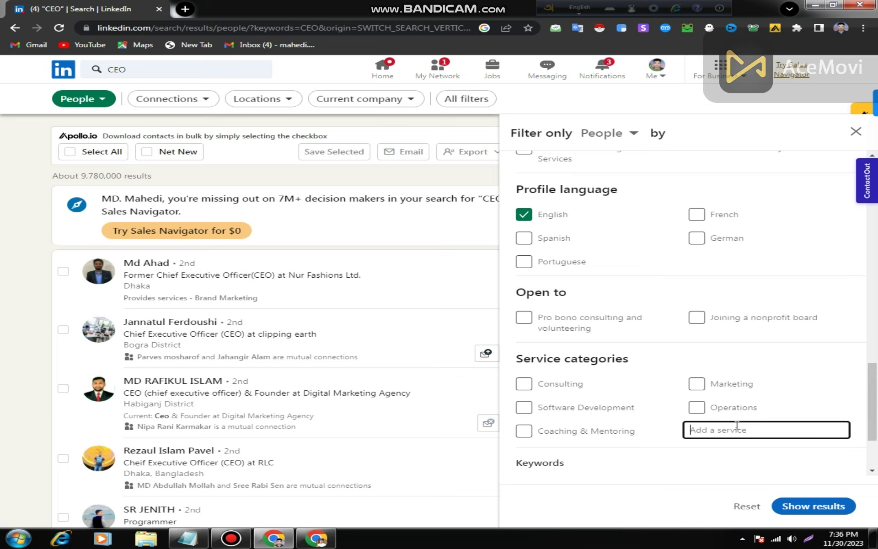
Step: Enter Lead Generation as the service category and show the filtered people results
text(Le)
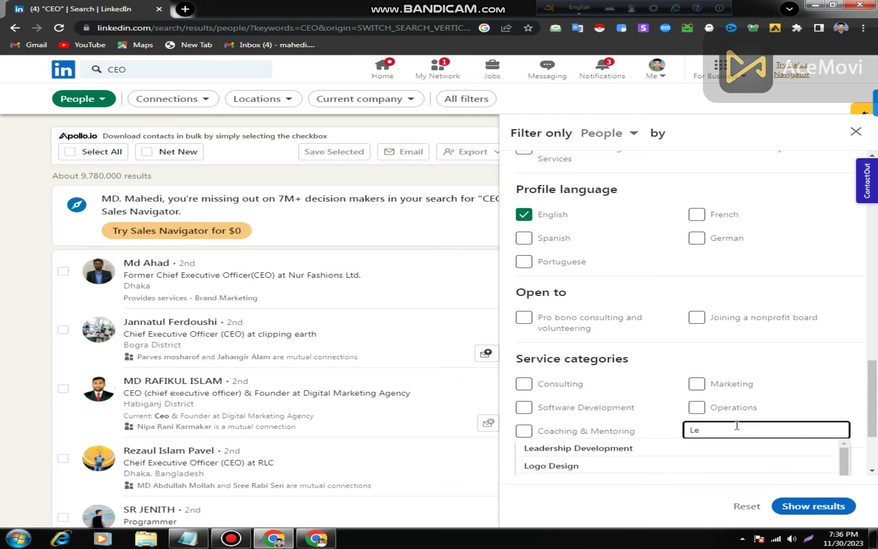
text(ad )
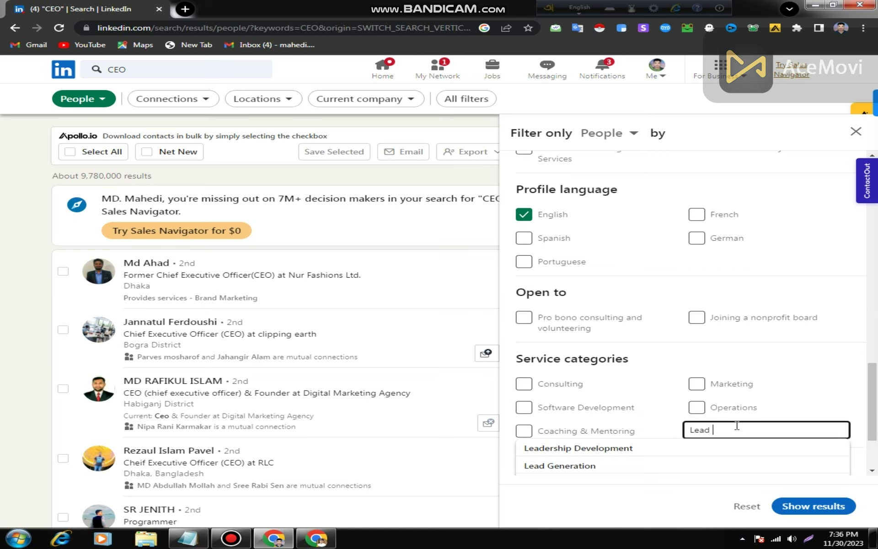
text(Generation)
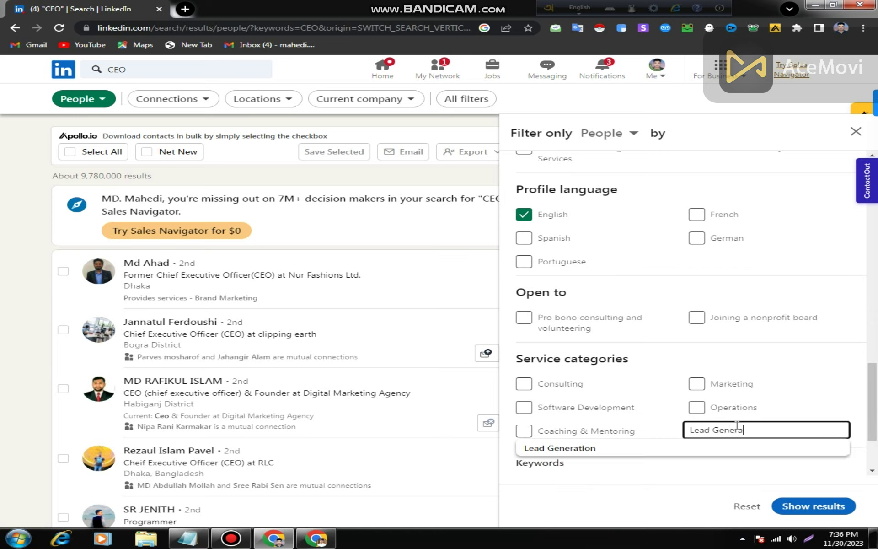
click(750, 448)
scroll(751, 452, down, 2)
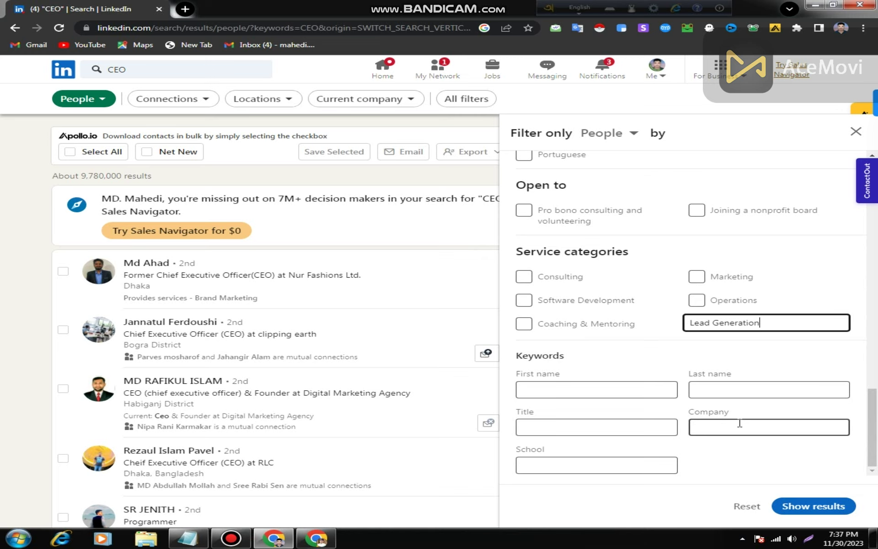
click(803, 508)
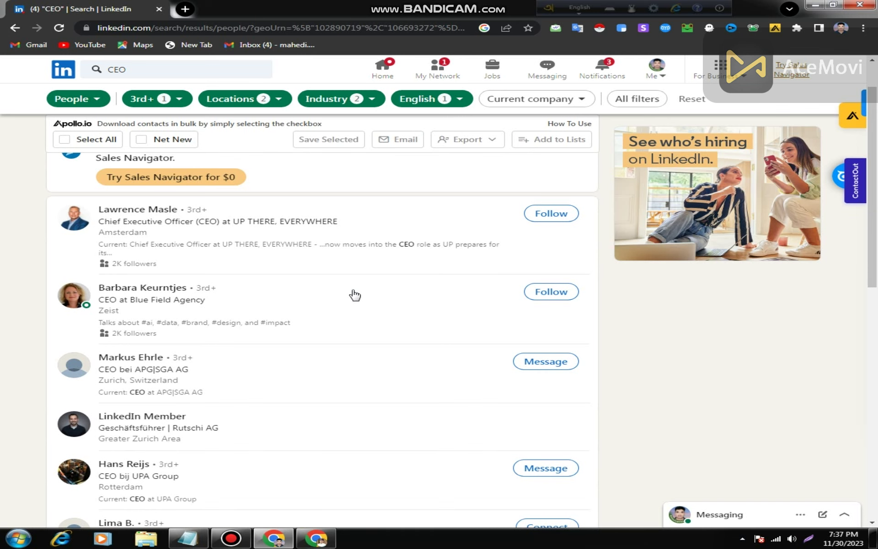
Step: Review the filtered CEO results and move the floating language bar down onto the taskbar
scroll(355, 292, down, 1)
scroll(196, 311, up, 3)
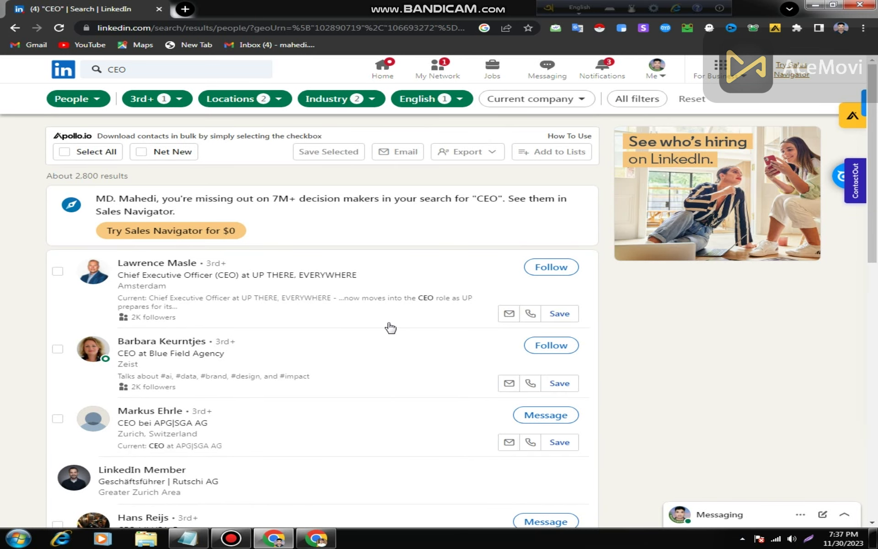
scroll(390, 327, down, 1)
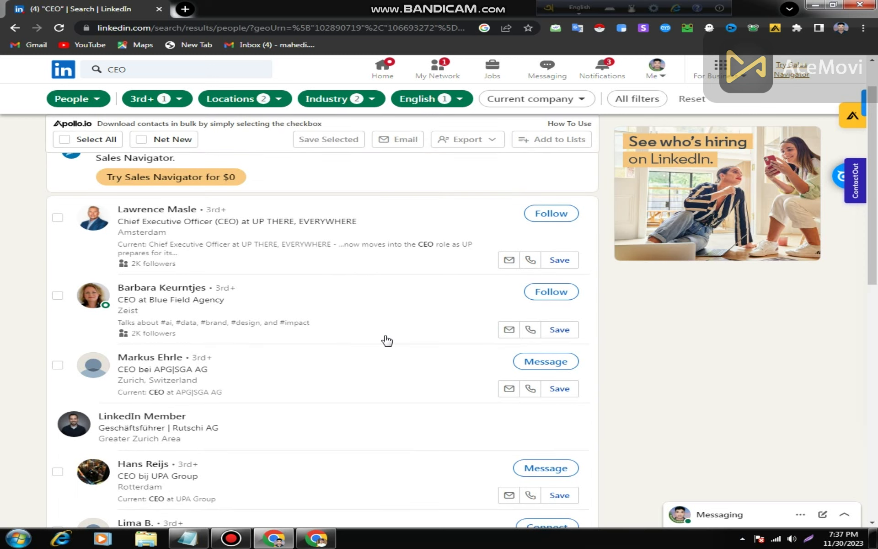
scroll(386, 334, down, 6)
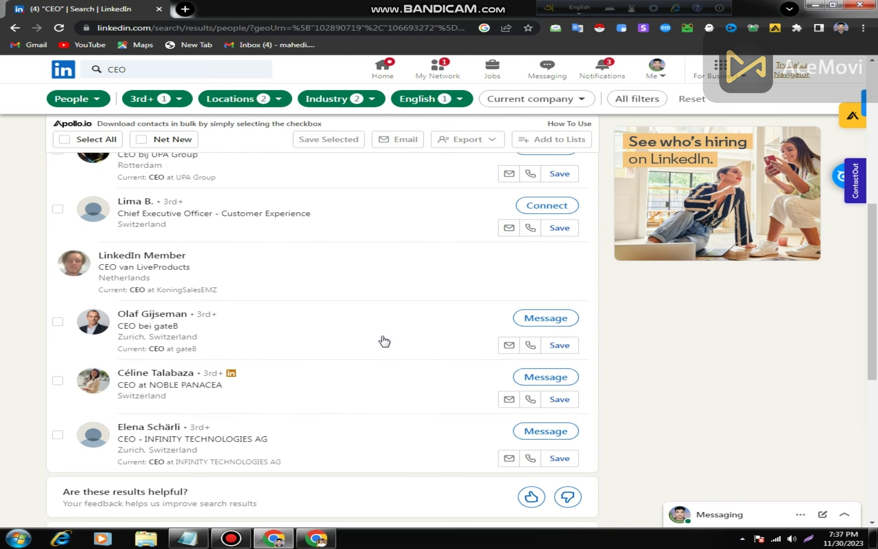
scroll(384, 341, up, 3)
scroll(384, 341, up, 3)
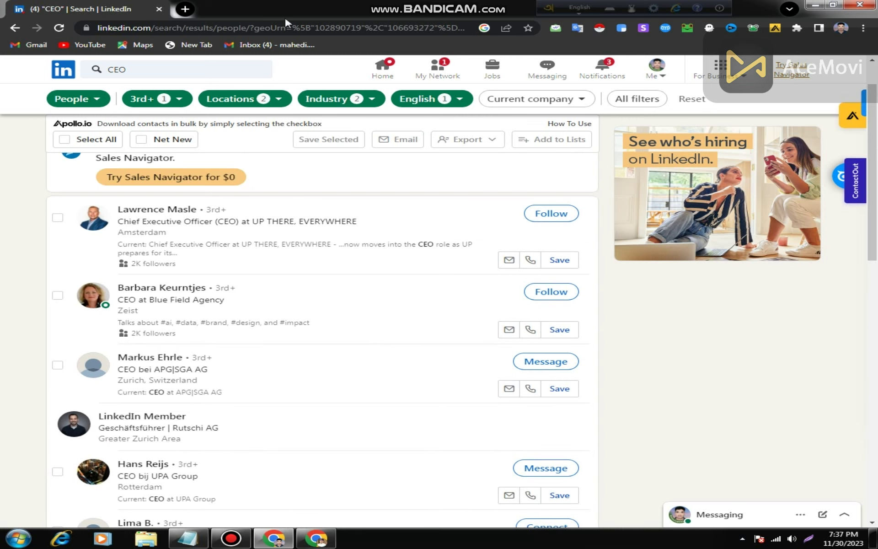
drag(544, 8, 543, 533)
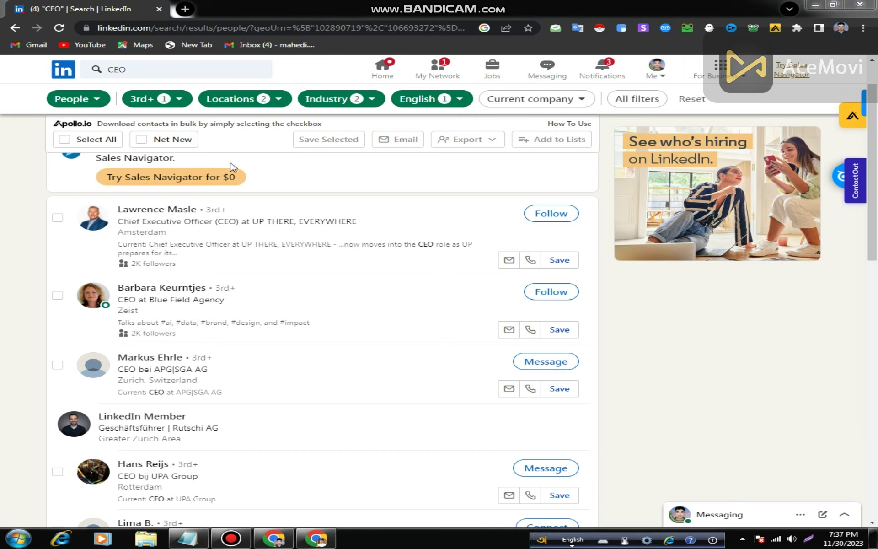
Step: Open the profiles of the CEOs of UP THERE, EVERYWHERE and Blue Field Agency in separate new tabs
right_click(196, 212)
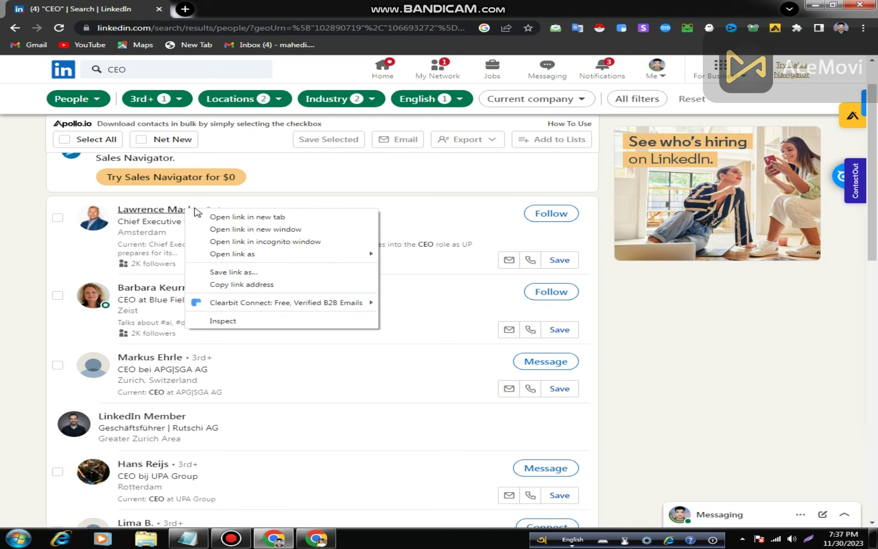
click(246, 216)
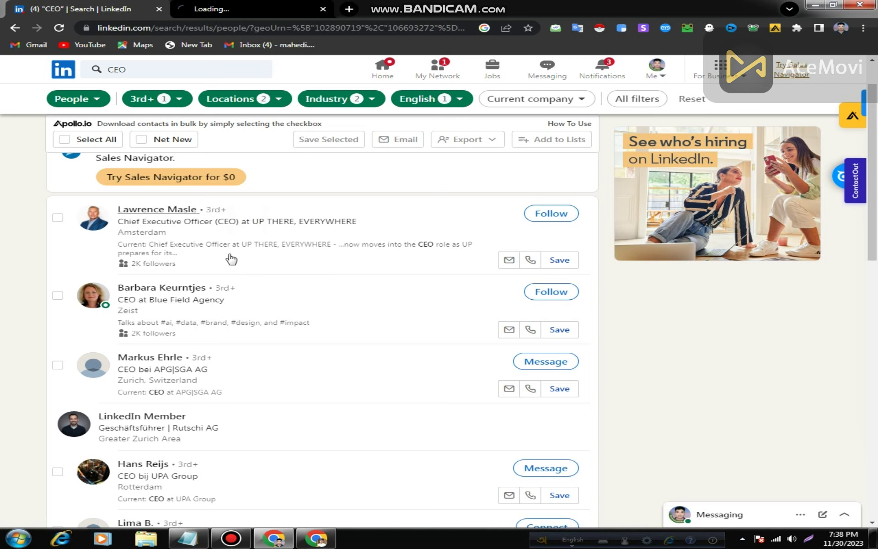
right_click(182, 290)
click(202, 294)
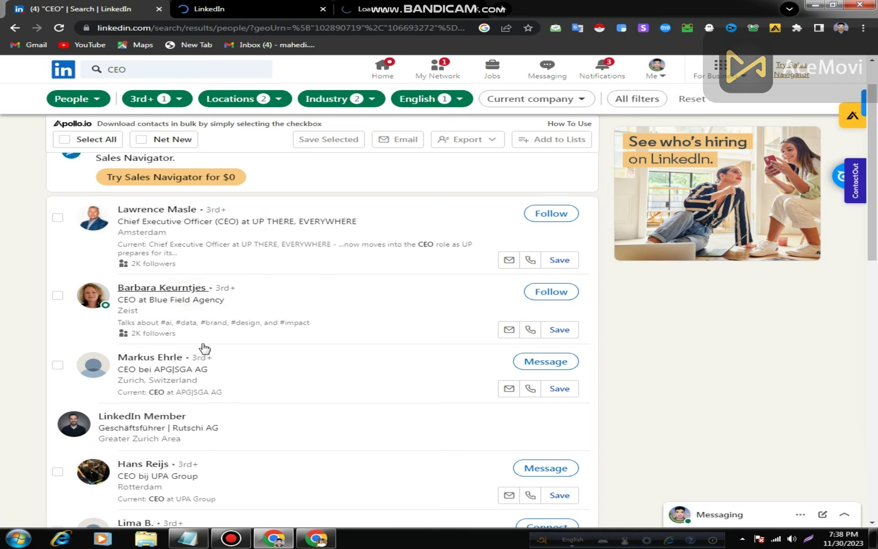
Step: Open the profiles of the CEOs of UPA Group and NOBLE PANACEA in separate new tabs
right_click(173, 418)
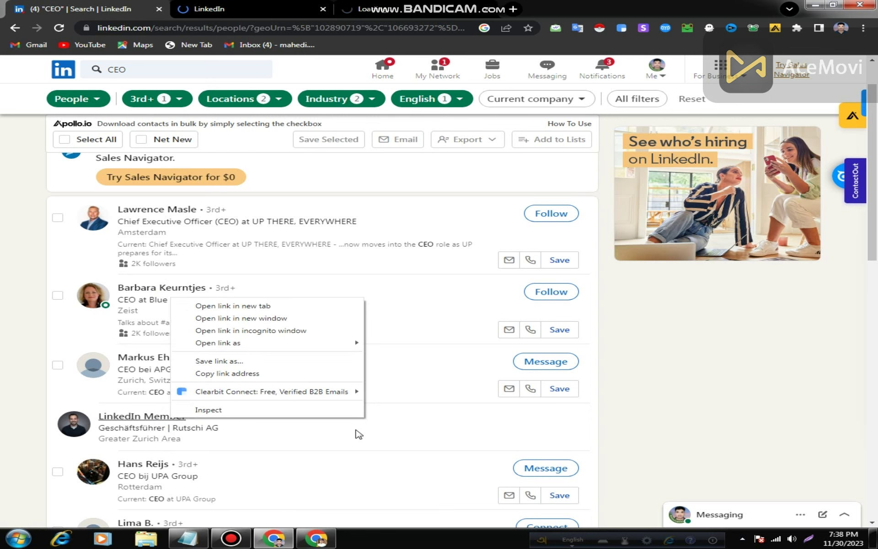
scroll(429, 406, down, 1)
scroll(429, 406, down, 1)
scroll(336, 380, down, 1)
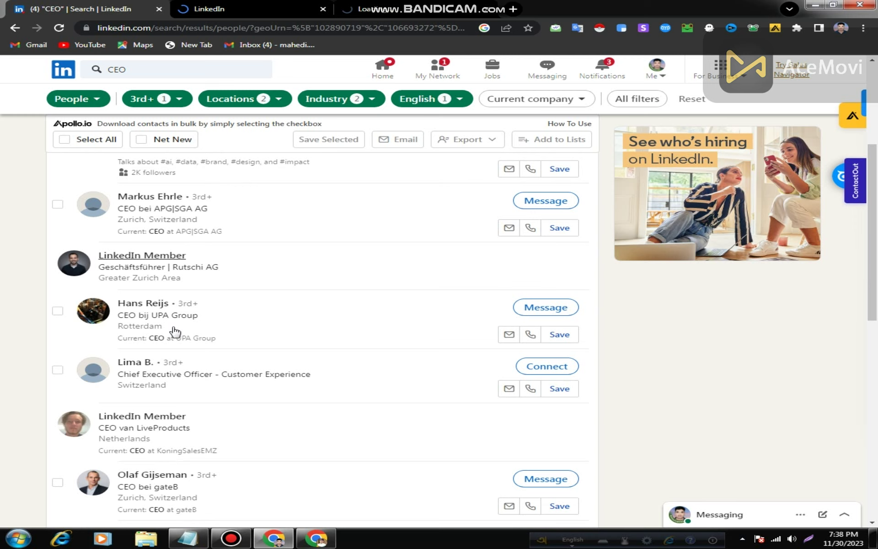
right_click(164, 304)
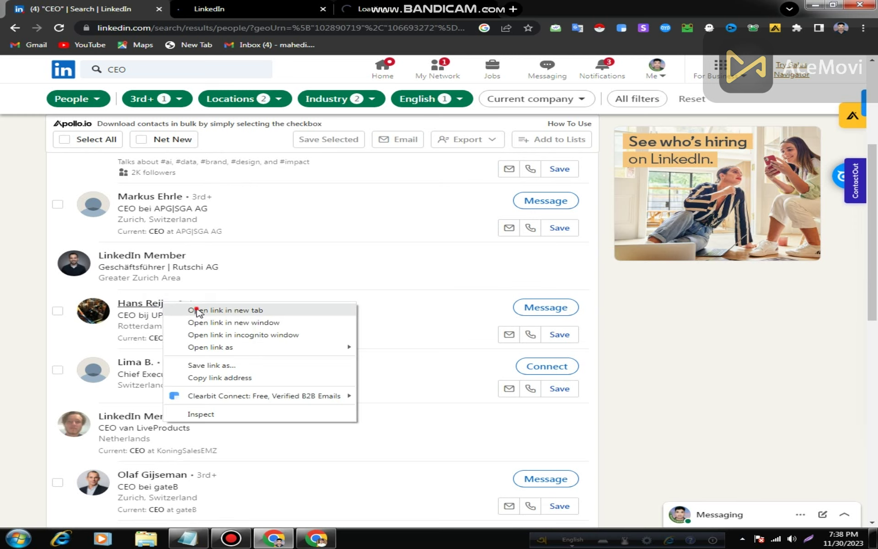
click(194, 308)
scroll(169, 404, down, 3)
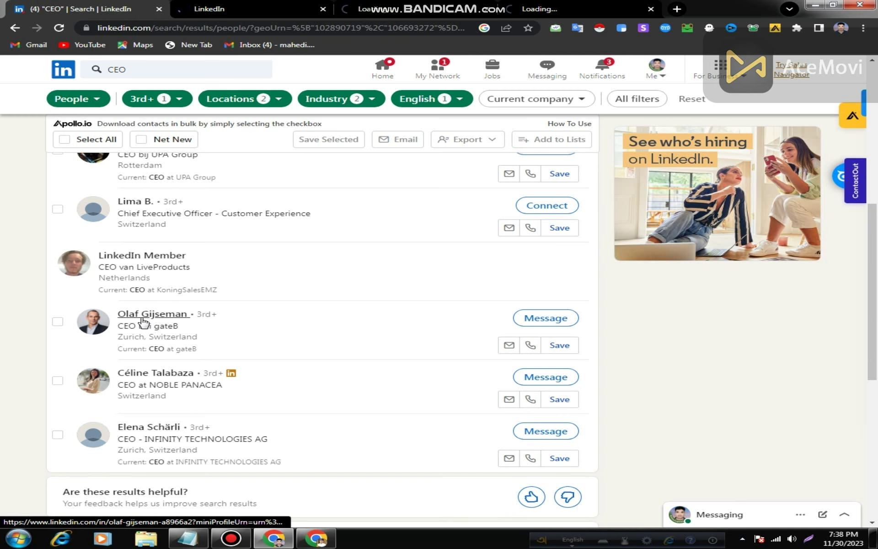
right_click(174, 377)
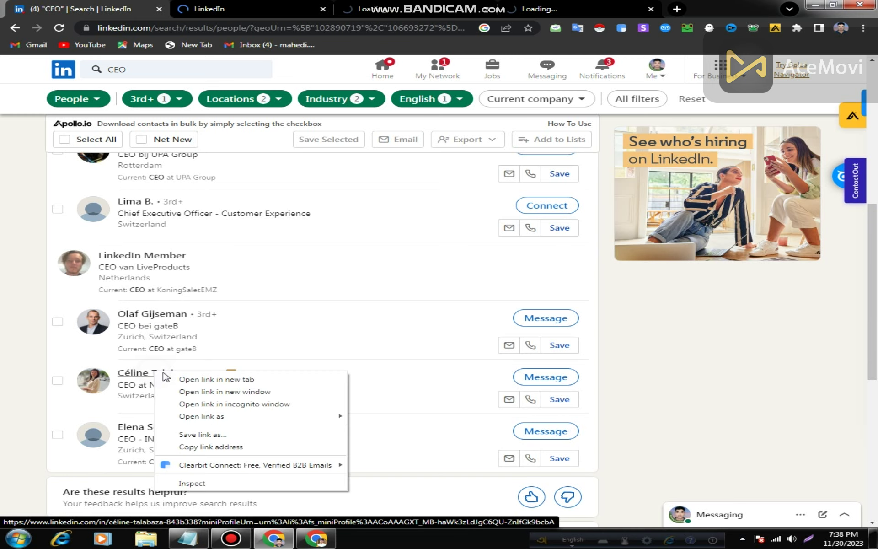
click(185, 380)
scroll(184, 380, up, 2)
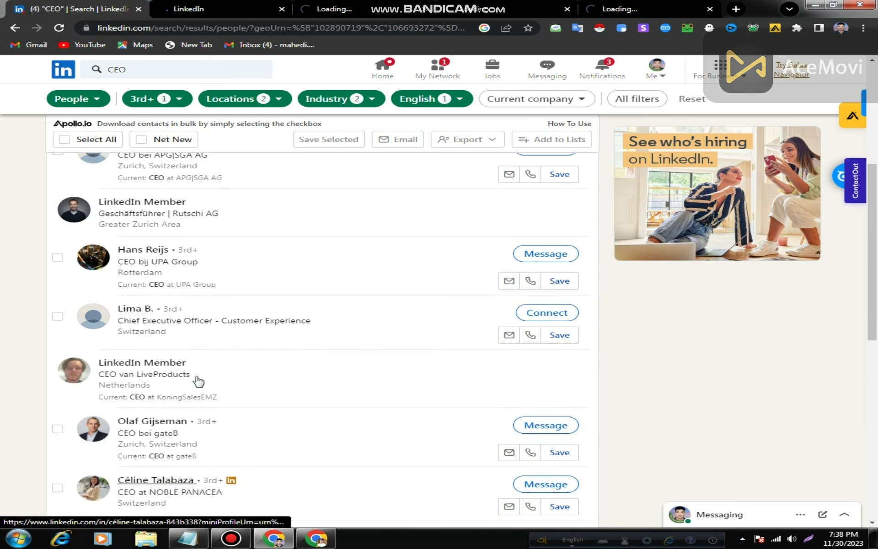
Step: Switch to the profile of UP THERE, EVERYWHERE's CEO and wait for the unresponsive page to recover
click(209, 7)
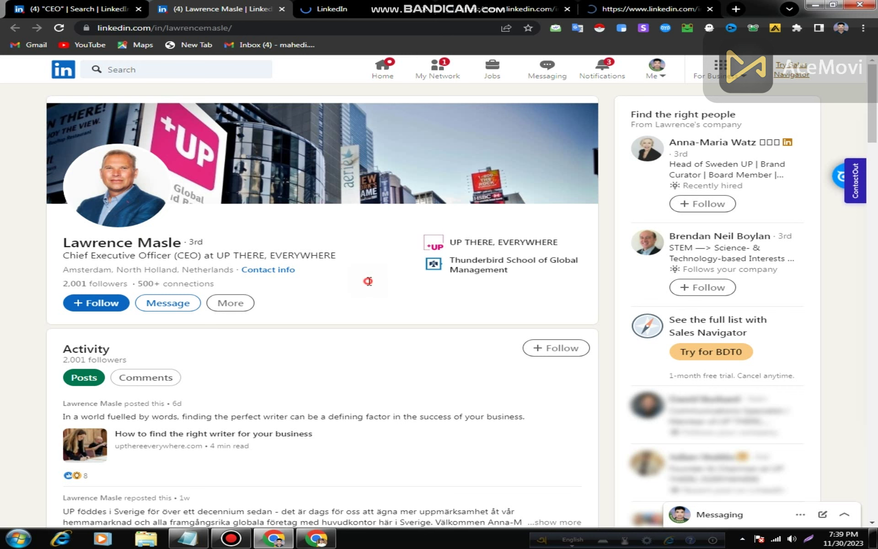
scroll(370, 282, down, 2)
scroll(368, 280, up, 2)
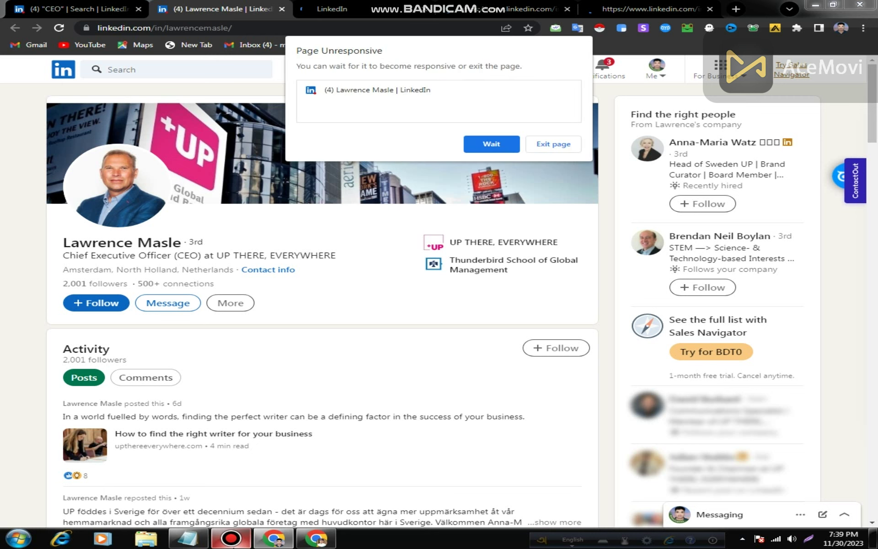
click(498, 151)
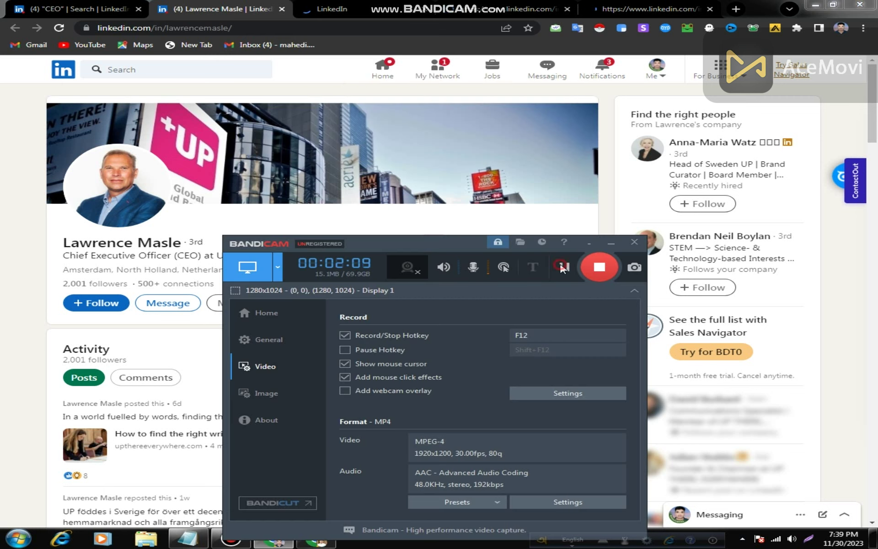
click(613, 242)
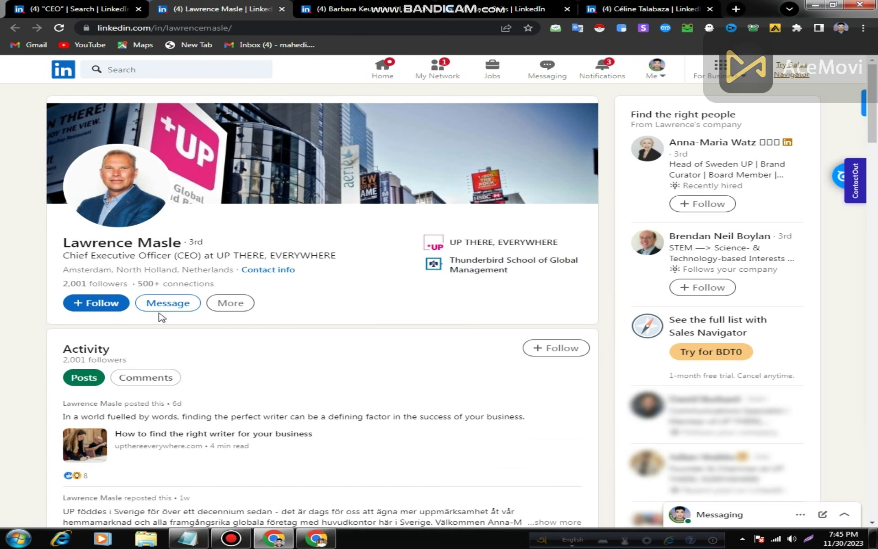
Step: Follow the CEO of UP THERE, EVERYWHERE from the profile page
click(103, 303)
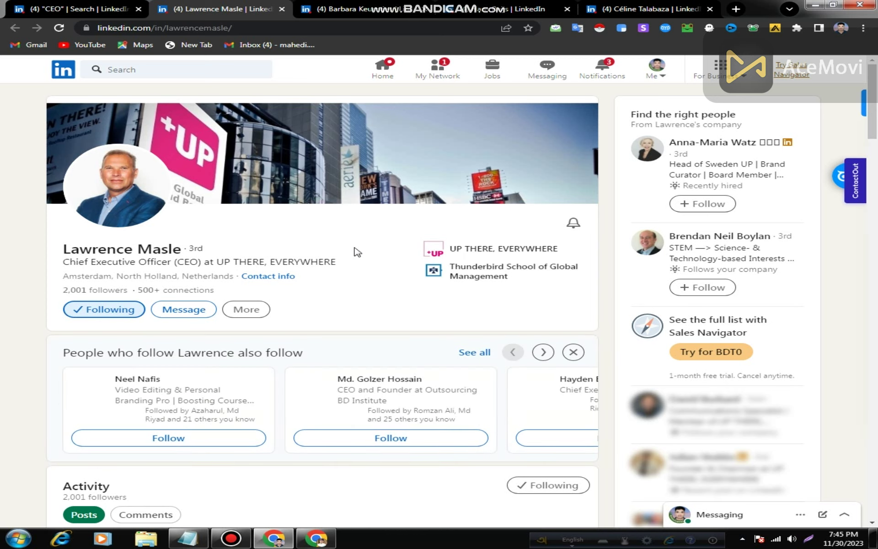
right_click(365, 285)
click(370, 244)
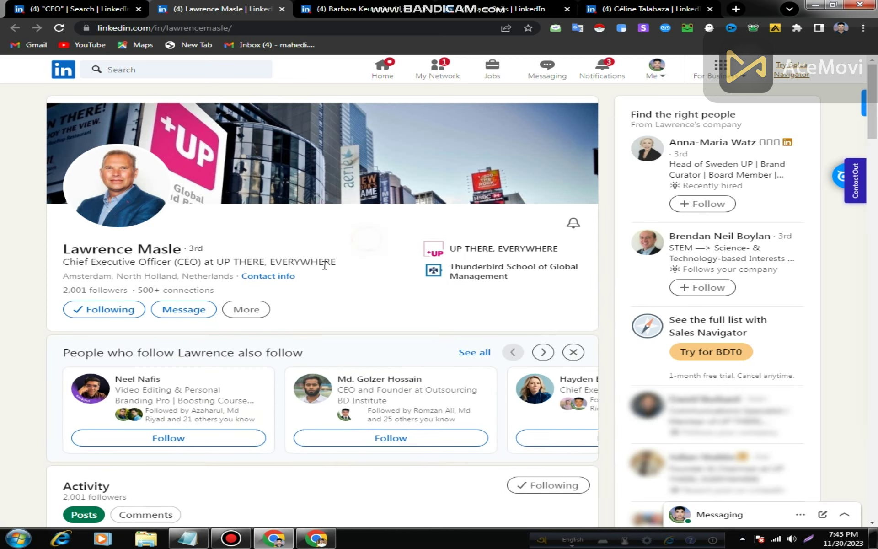
Step: Try to message the CEO of UP THERE, EVERYWHERE from the profile and dismiss the Premium offer
click(182, 313)
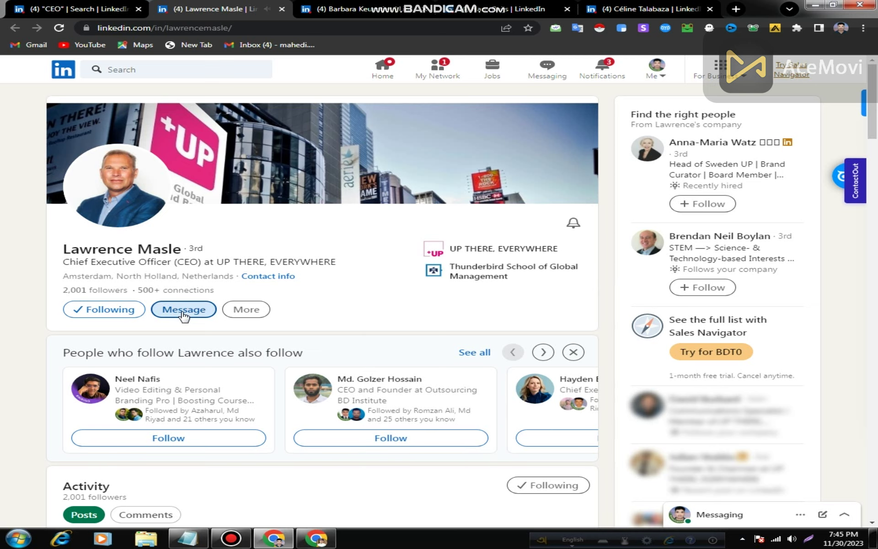
click(183, 311)
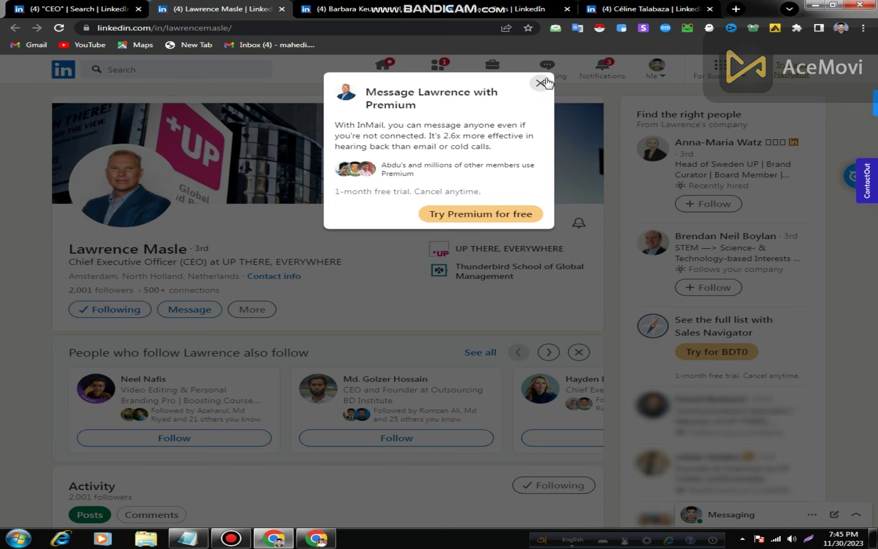
click(195, 290)
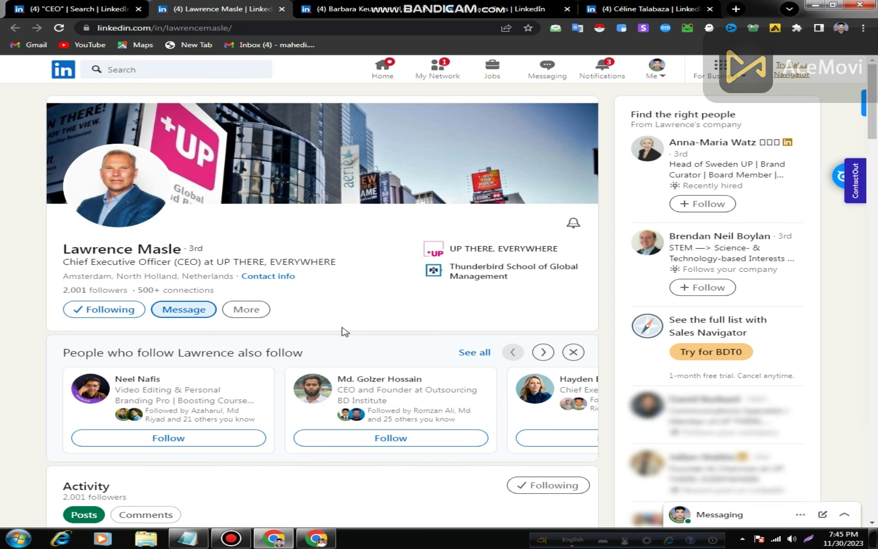
click(259, 311)
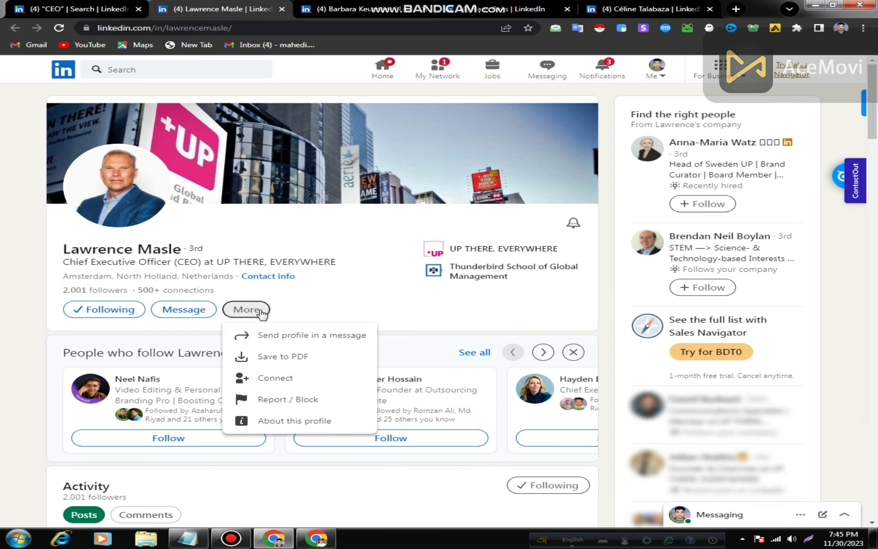
click(275, 380)
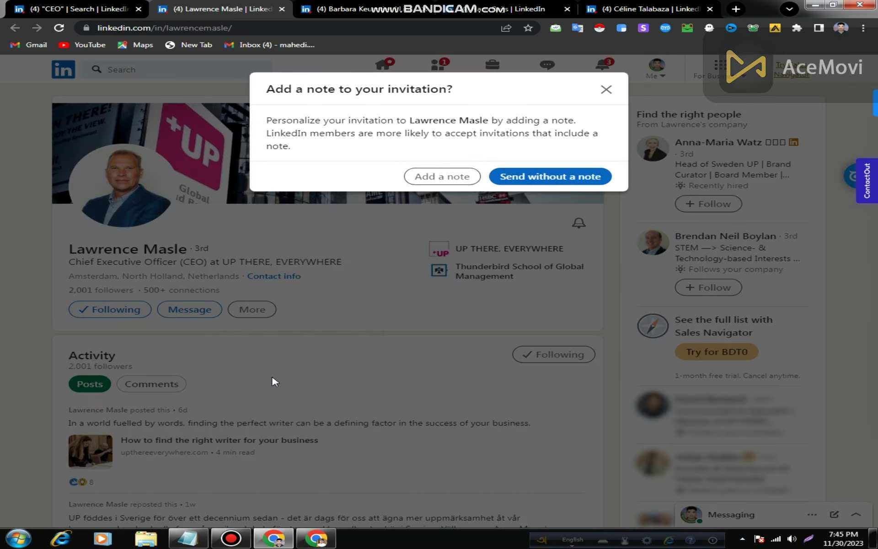
click(457, 177)
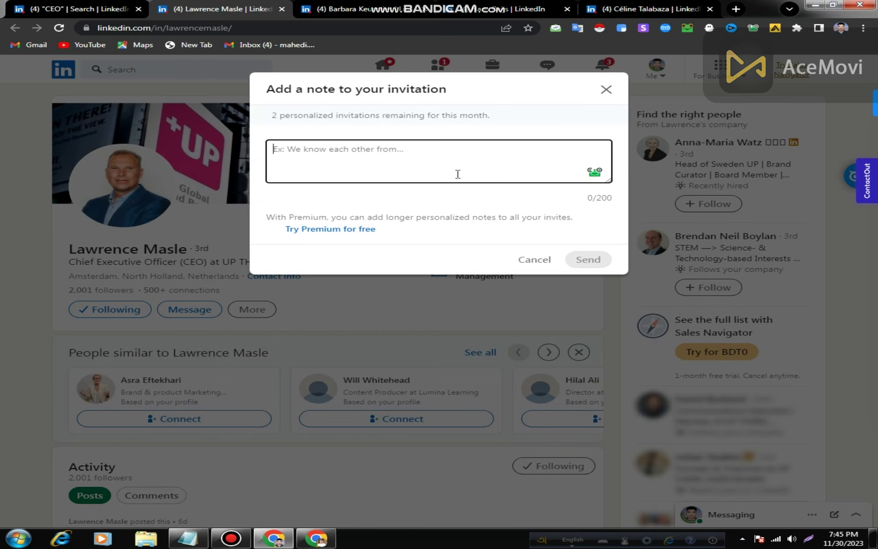
click(607, 91)
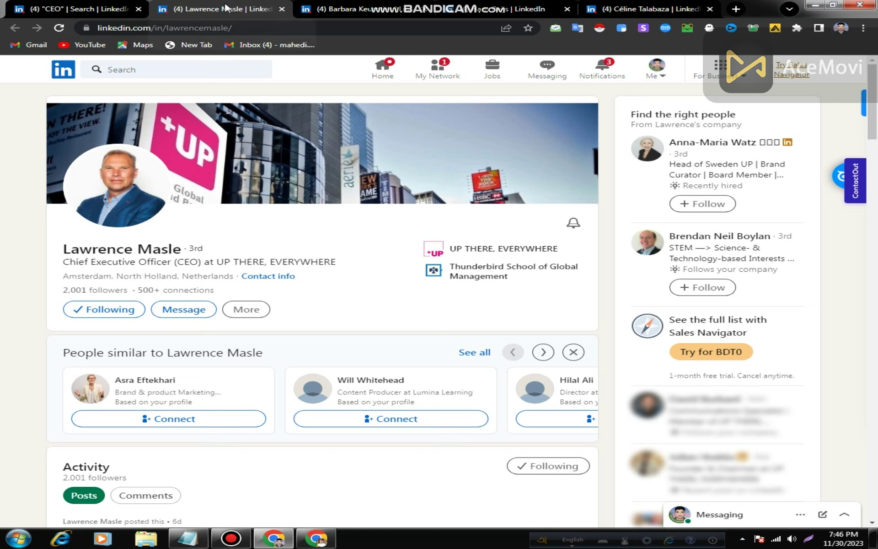
Step: Review the Follow, Message and Connect options in the CEO search results and return to the profile of UP THERE, EVERYWHERE's CEO
click(110, 7)
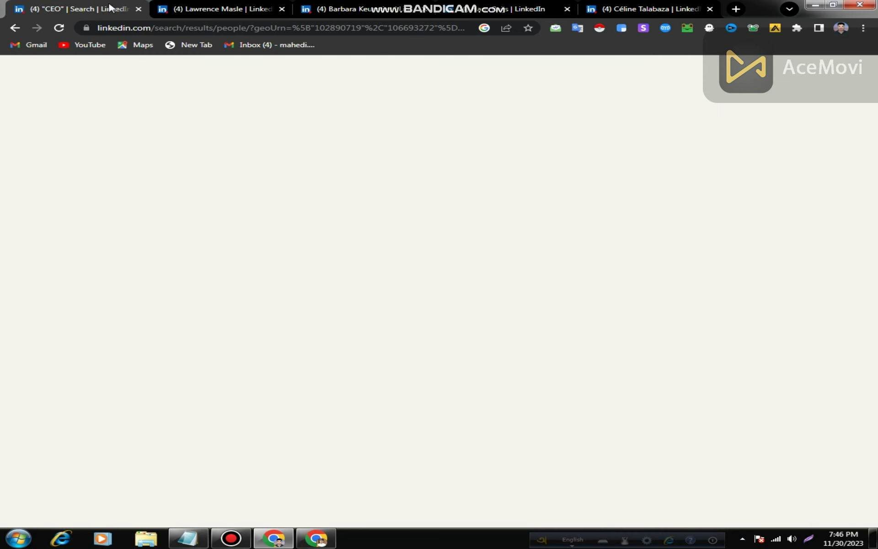
scroll(492, 263, up, 3)
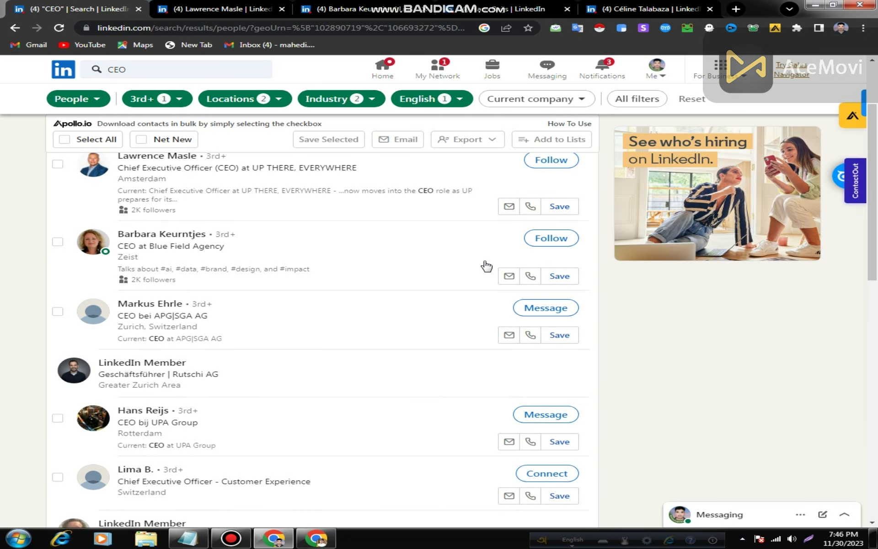
scroll(484, 263, down, 3)
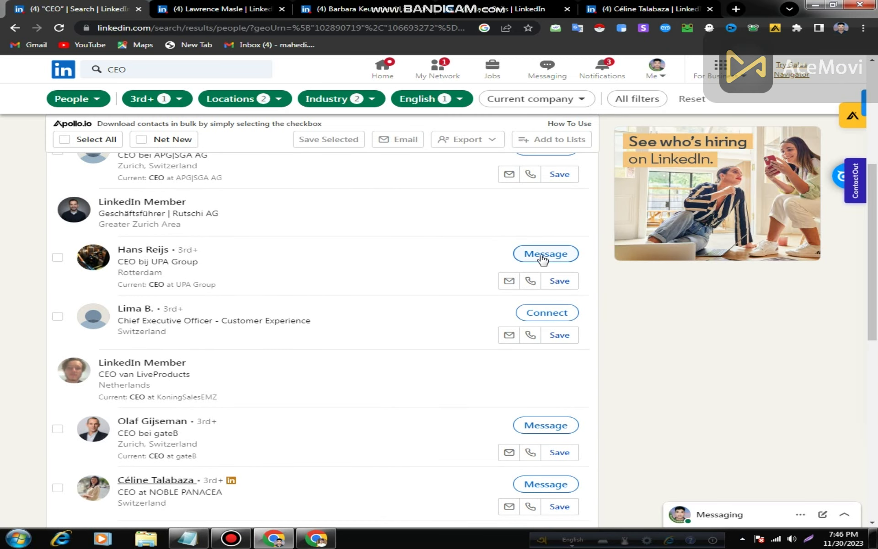
scroll(468, 276, up, 5)
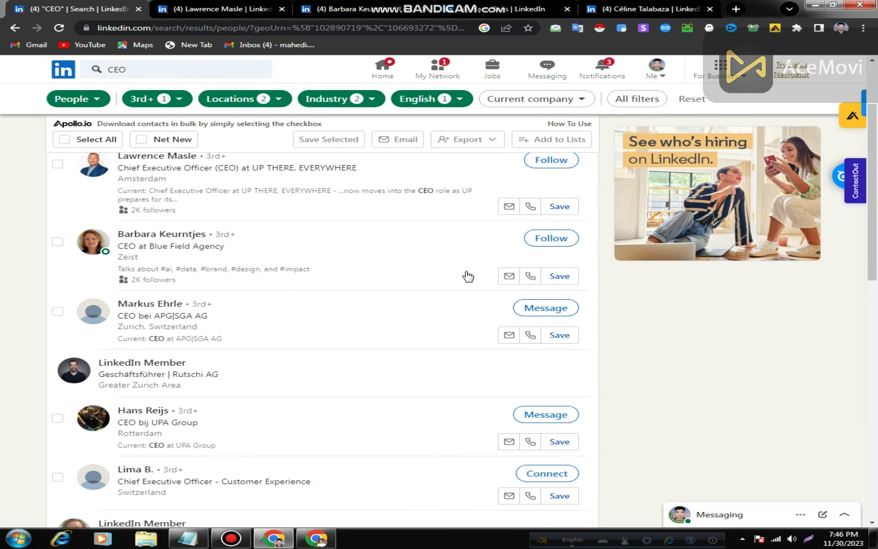
click(207, 9)
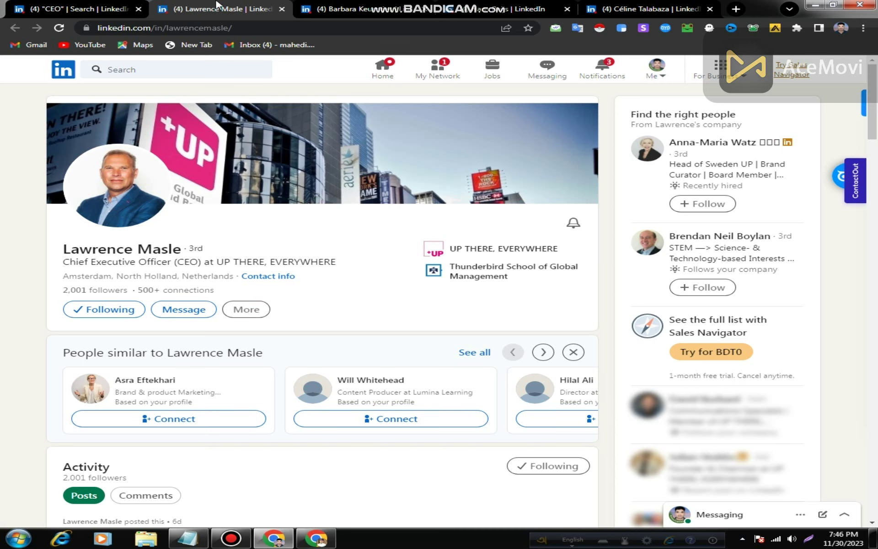
click(337, 9)
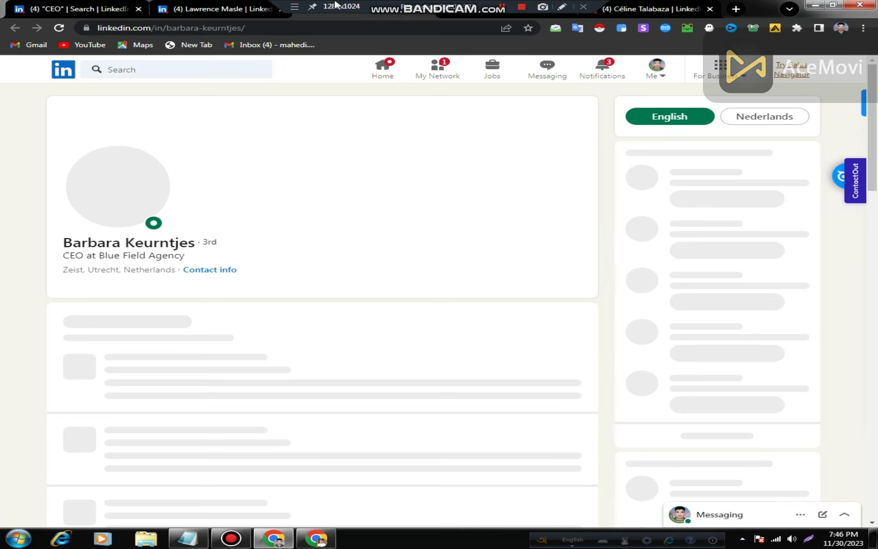
mouse_move(191, 13)
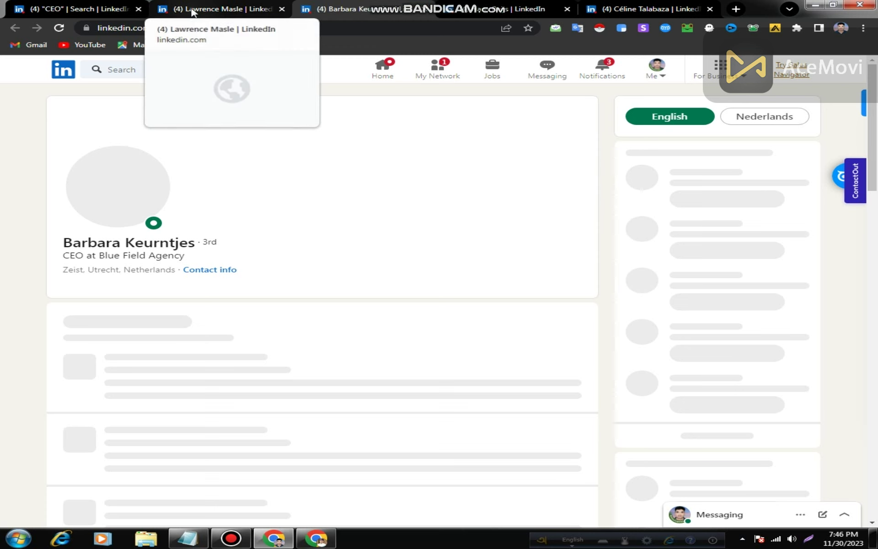
click(191, 13)
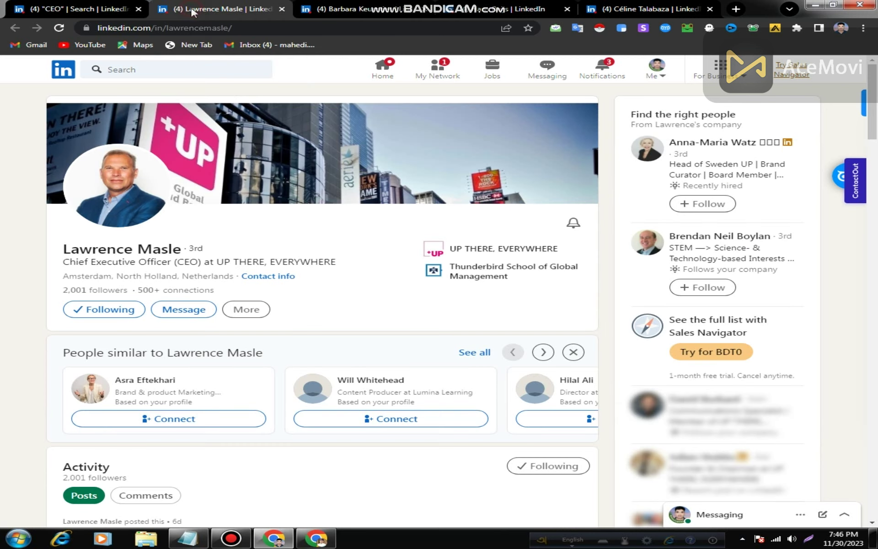
Step: Start a connection invitation to the CEO of UP THERE, EVERYWHERE and choose to add a note
click(259, 313)
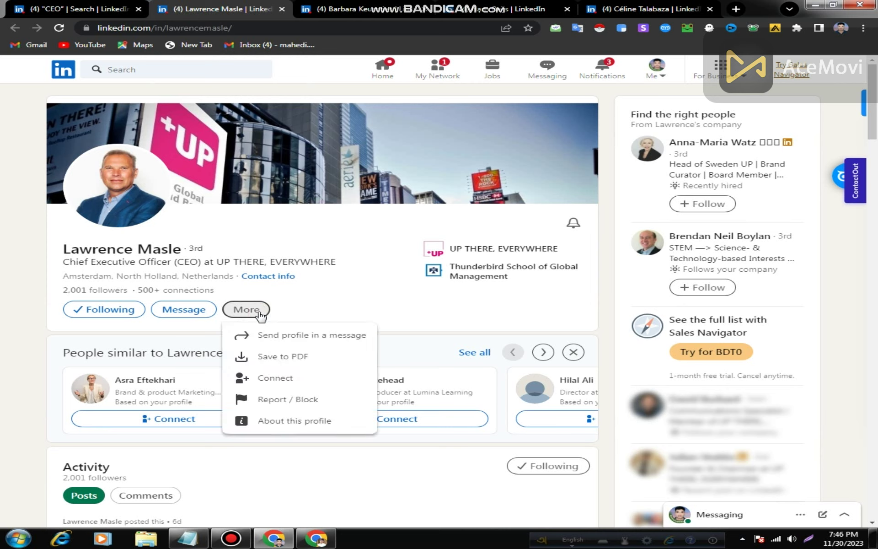
click(300, 377)
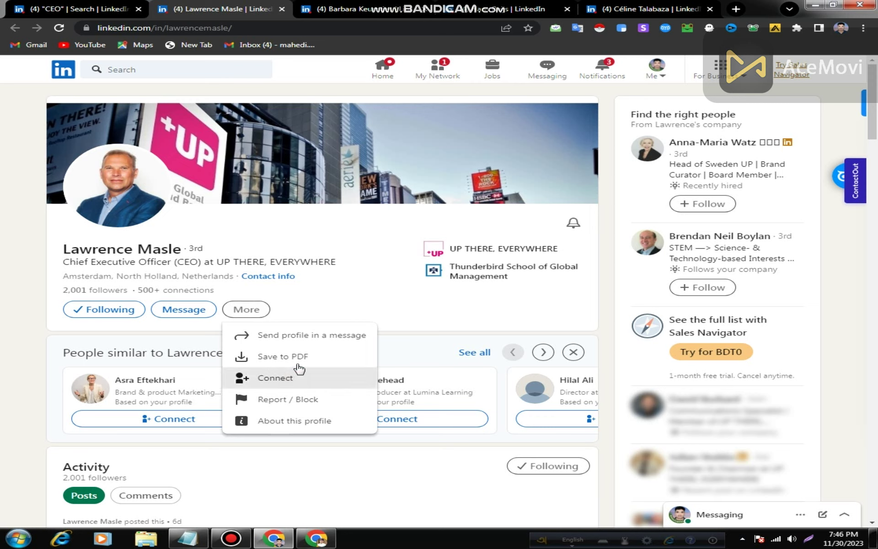
click(298, 373)
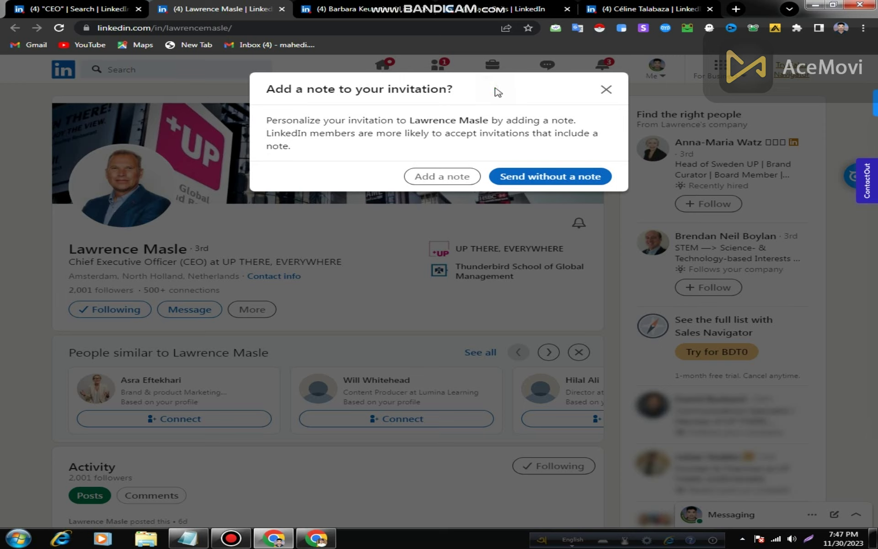
click(453, 182)
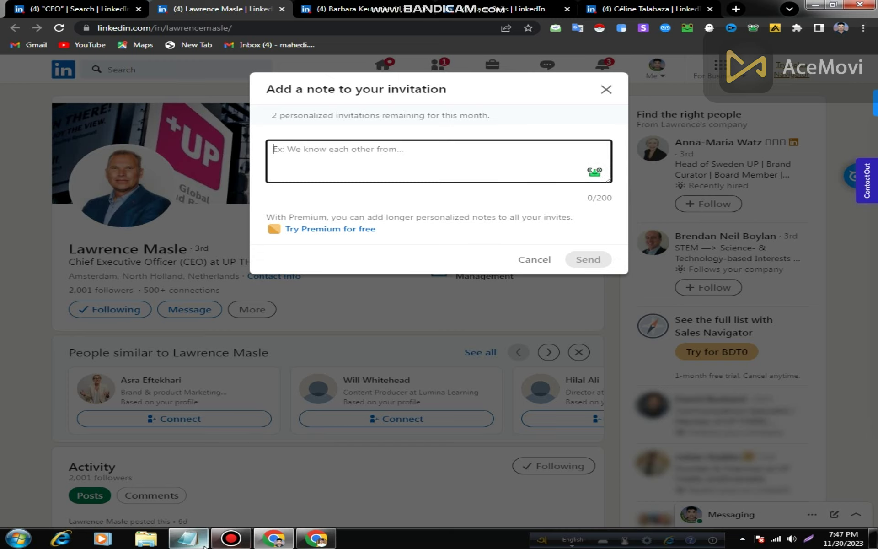
mouse_move(192, 547)
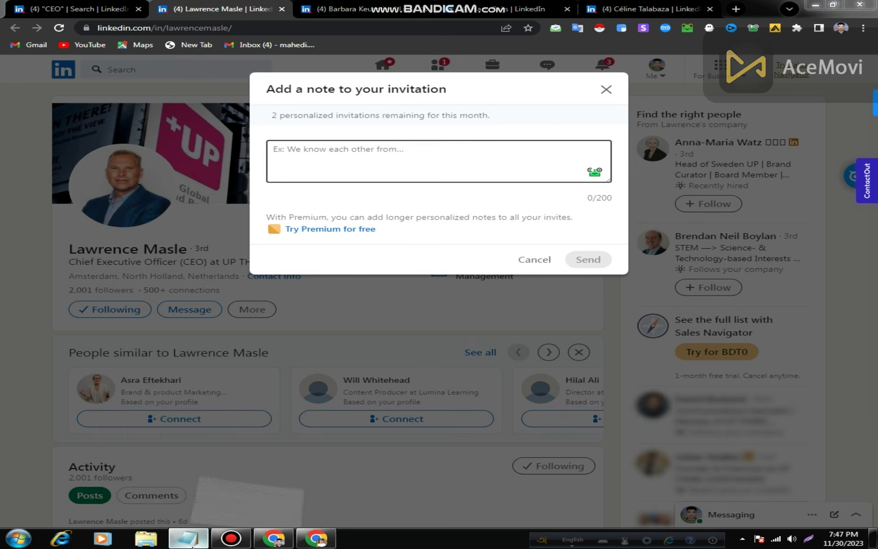
click(192, 544)
click(192, 545)
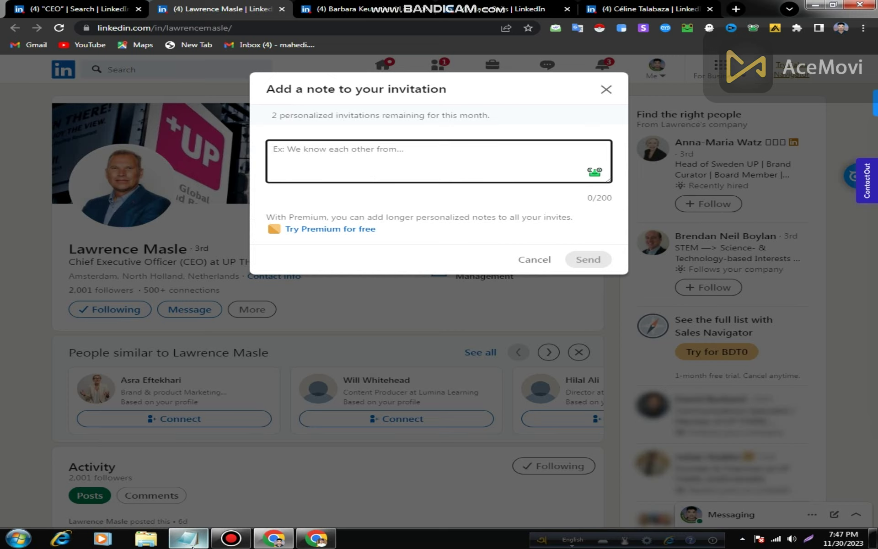
click(192, 545)
click(192, 546)
click(318, 152)
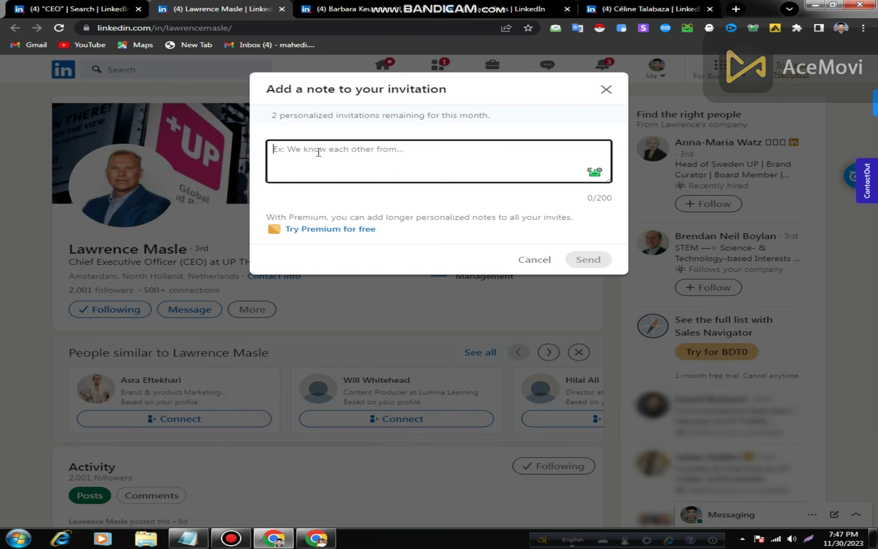
text(m)
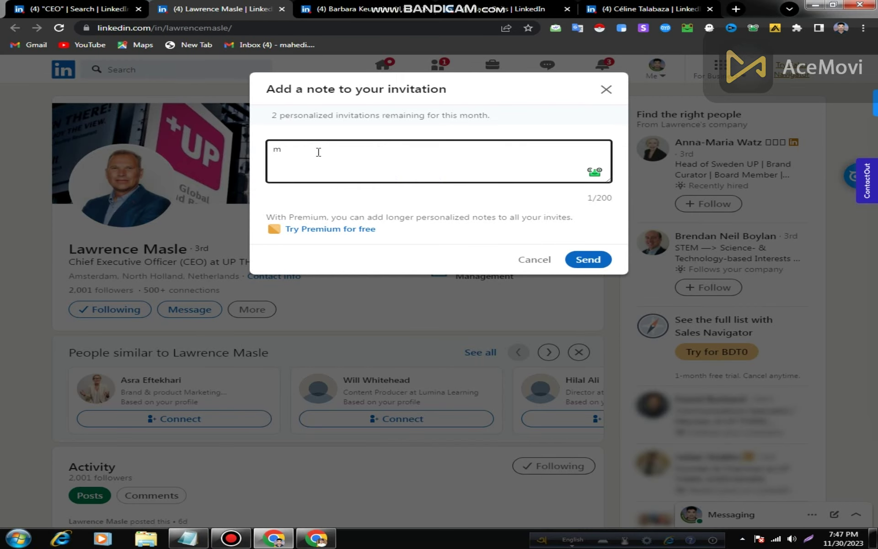
key(BackSpace)
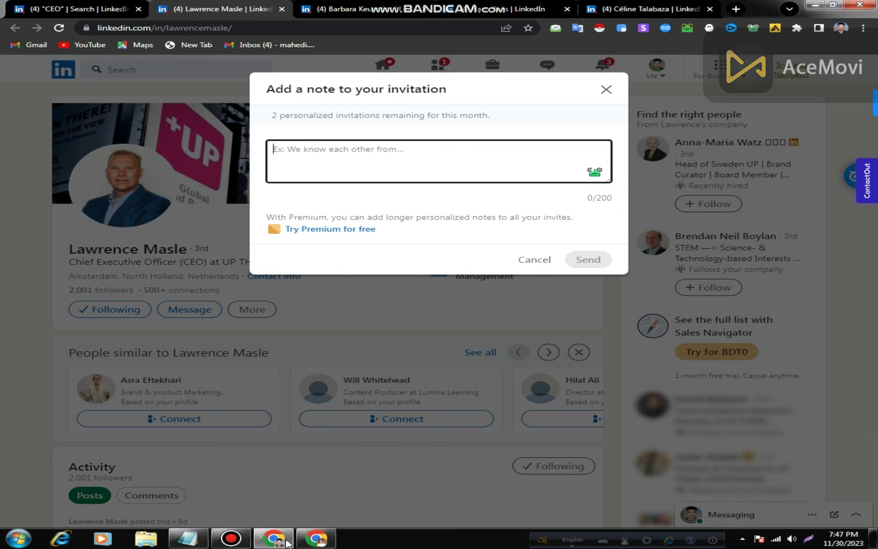
Step: Copy the "Hi (Name). I was looking to connect with professionals in your space" message from the Notepad file and return to the invitation
click(187, 539)
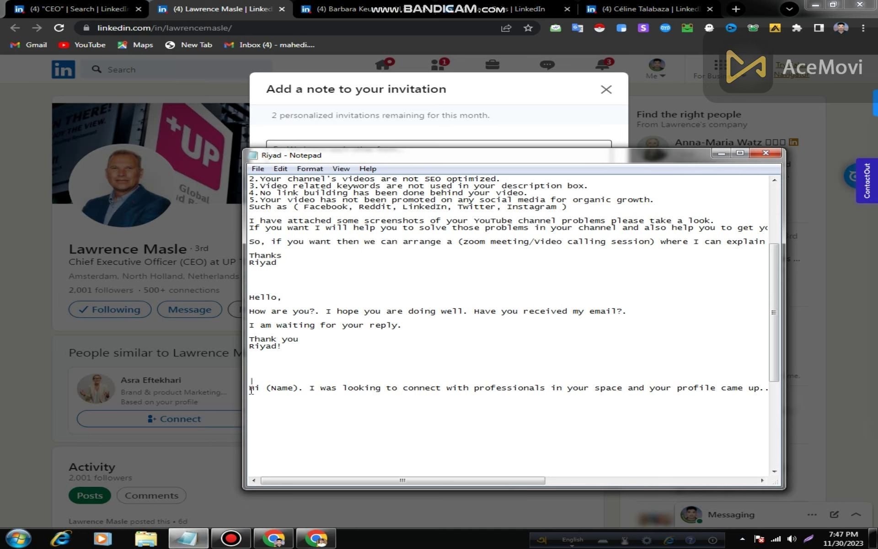
drag(251, 388, 251, 398)
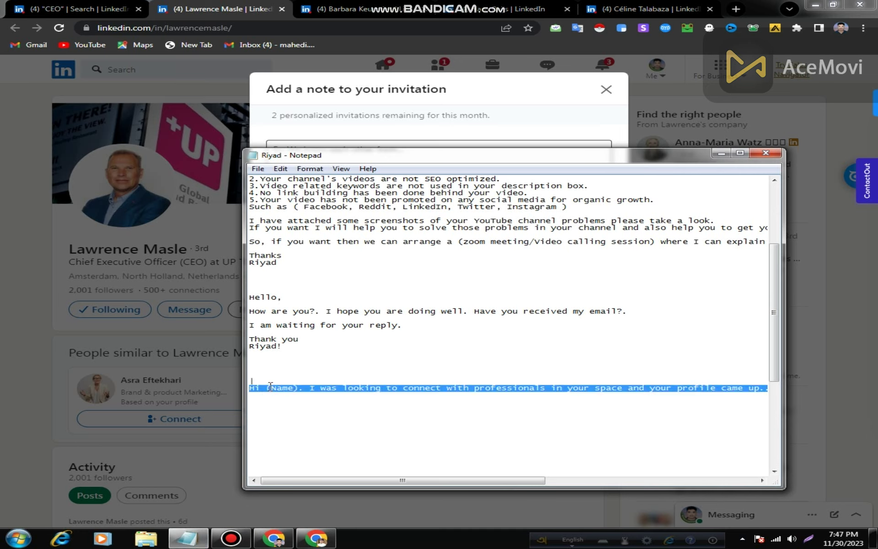
scroll(269, 387, up, 1)
right_click(269, 388)
right_click(285, 410)
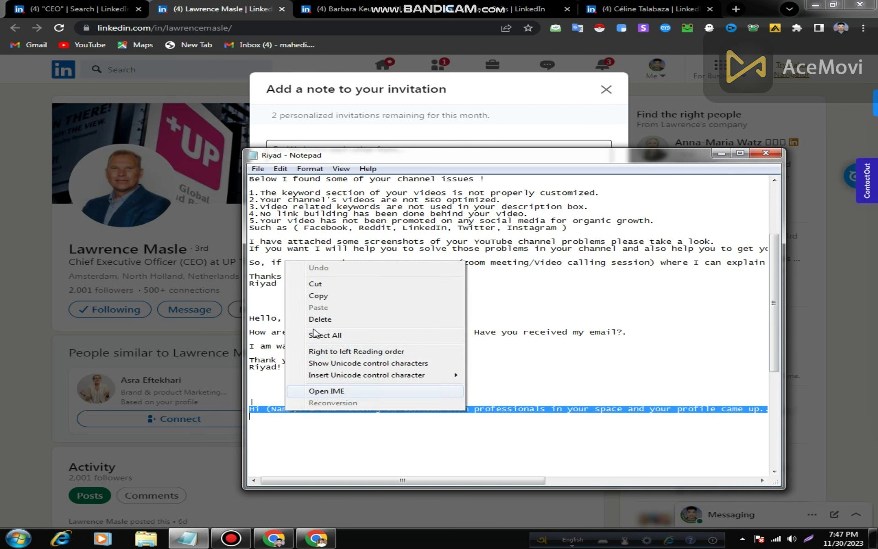
click(324, 296)
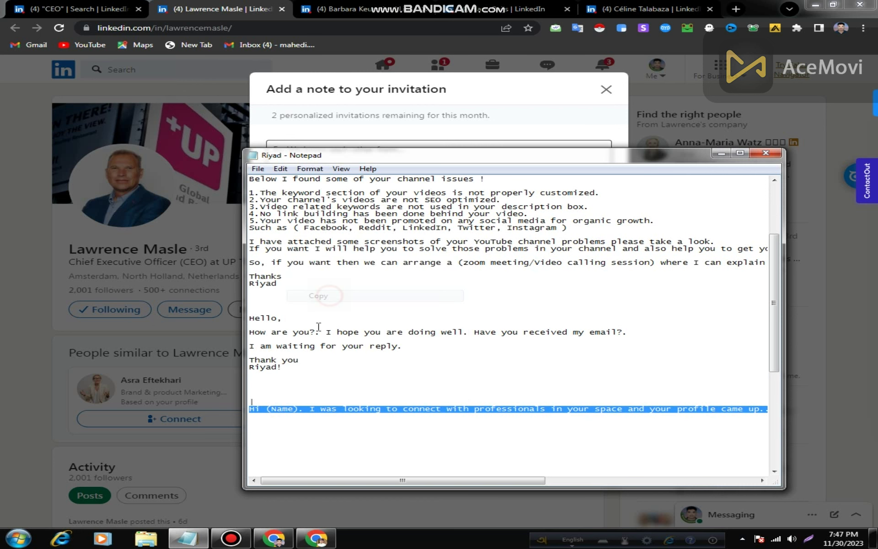
click(184, 540)
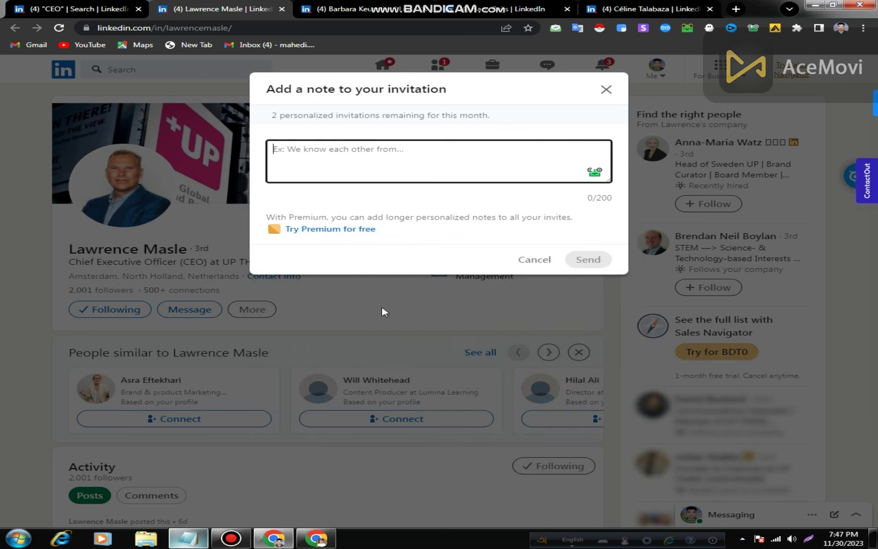
Step: Paste the copied connection message into the invitation note and go back from the Premium subscription page to the CEO's profile
right_click(279, 152)
click(308, 215)
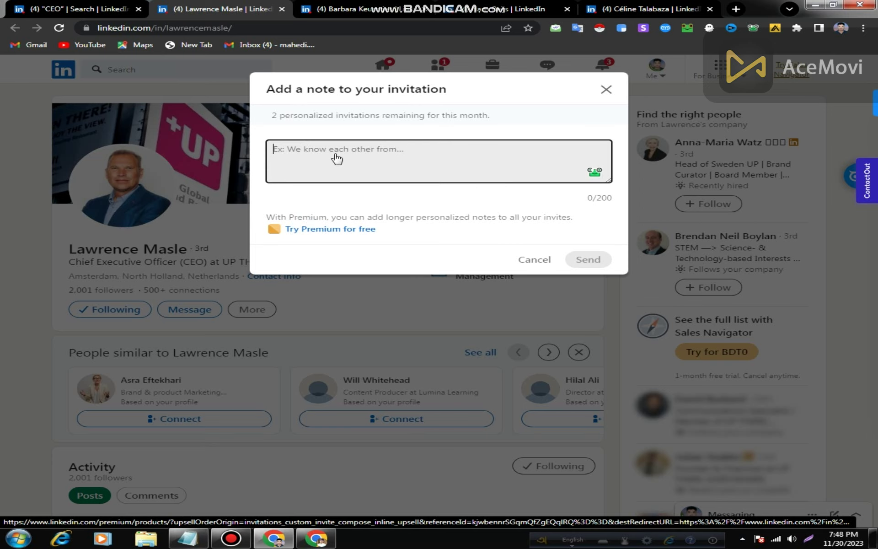
text(Hi (Name). I was looking to connect with professionals in your space and your profile came up...open to connect here?)
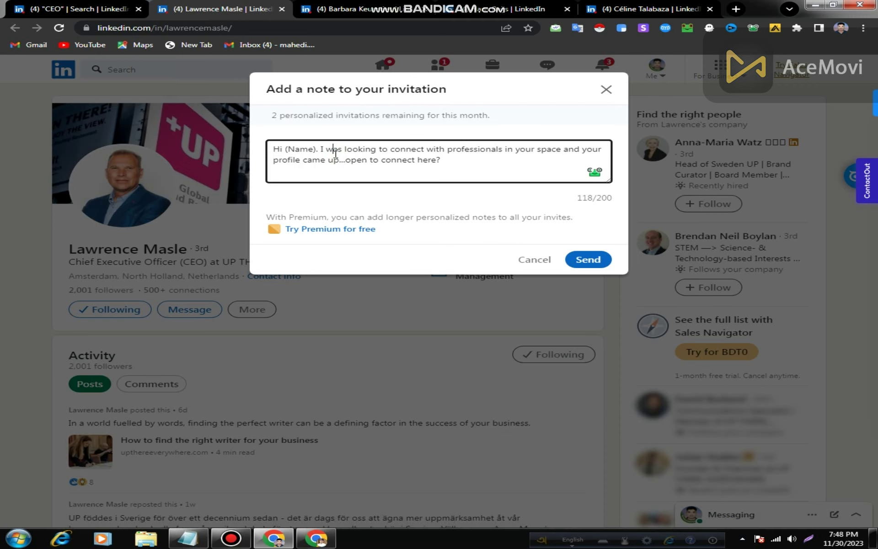
click(320, 150)
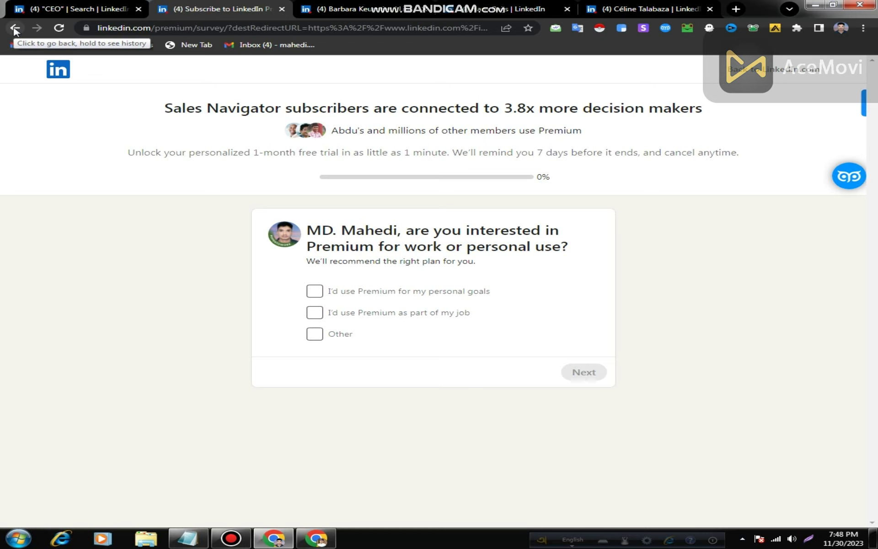
click(15, 28)
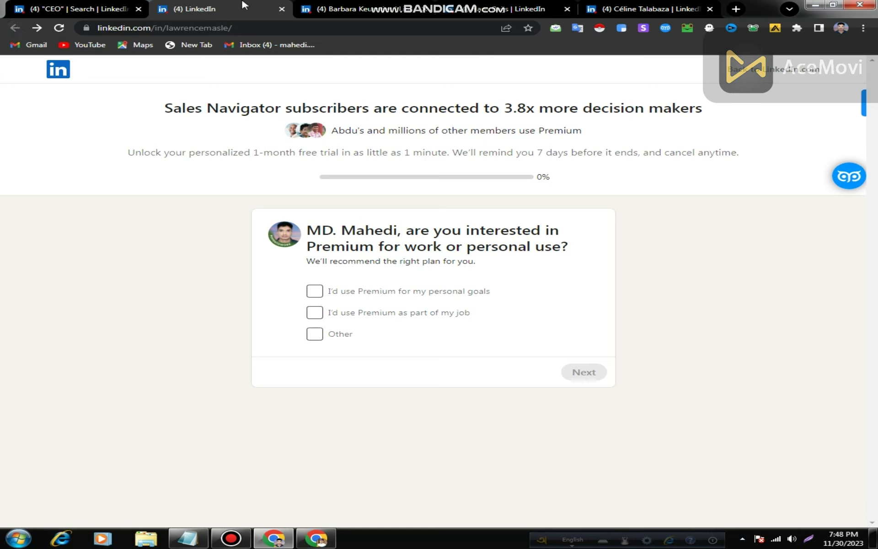
Step: Start a new connection invitation to the CEO of UP THERE, EVERYWHERE and choose to add a note
click(324, 7)
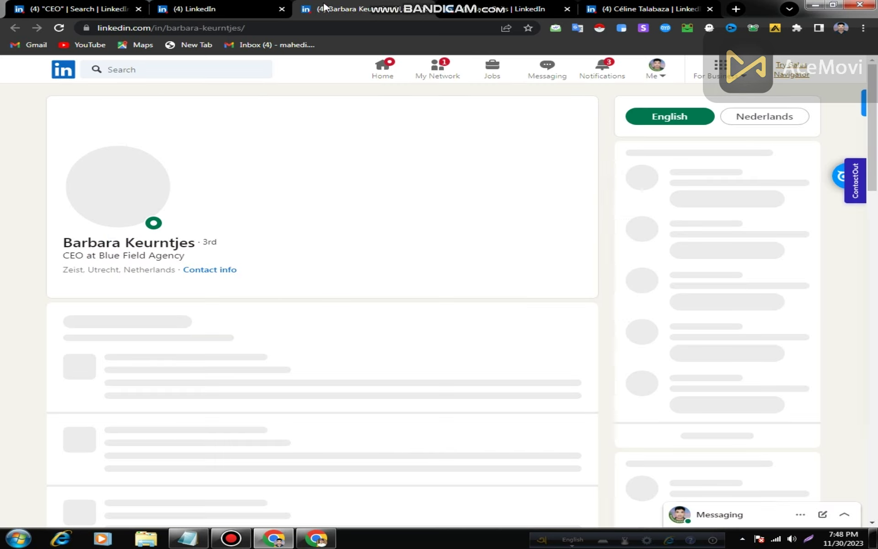
click(246, 9)
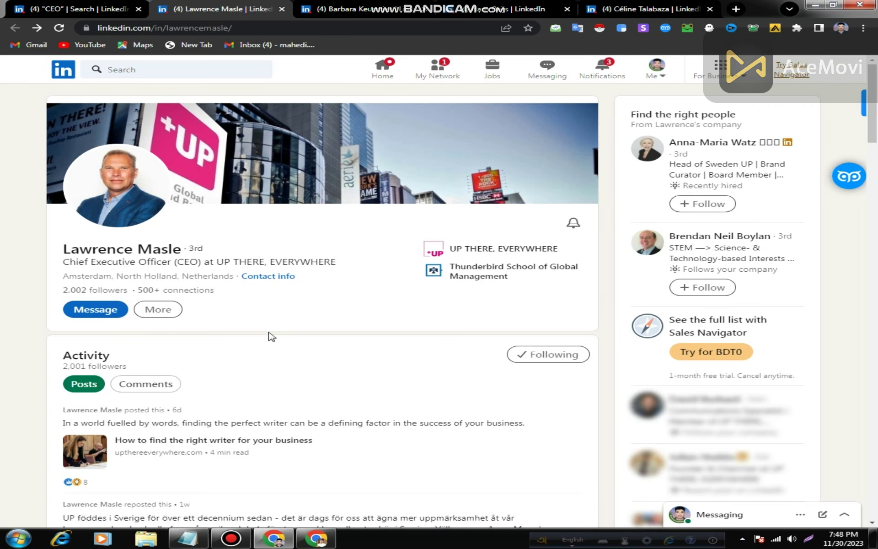
click(171, 311)
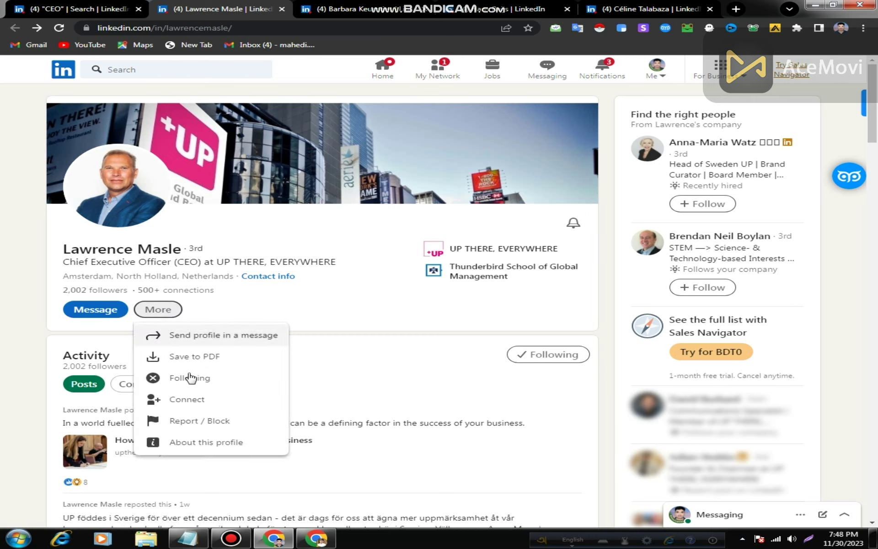
click(205, 399)
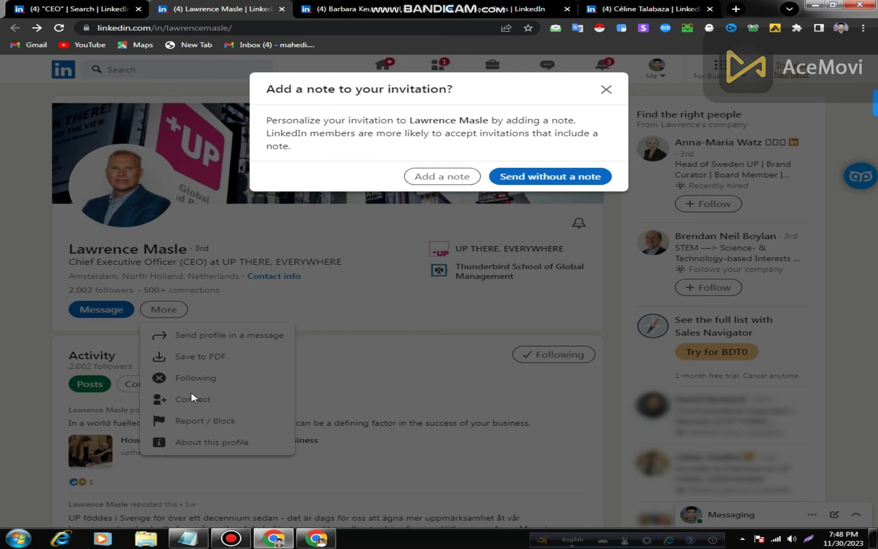
click(451, 178)
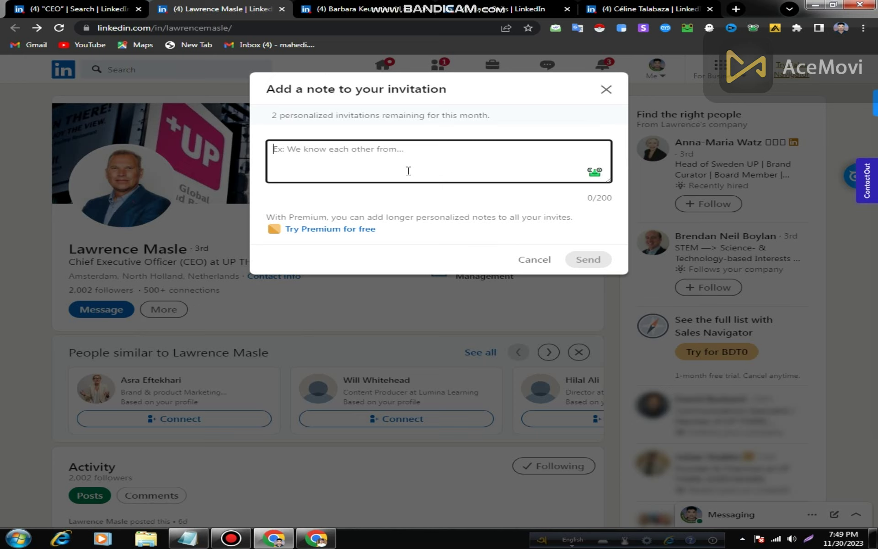
Step: Paste the copied "Hi (Name). I was looking to connect with professionals in your space" message into the invitation note
click(384, 160)
right_click(384, 160)
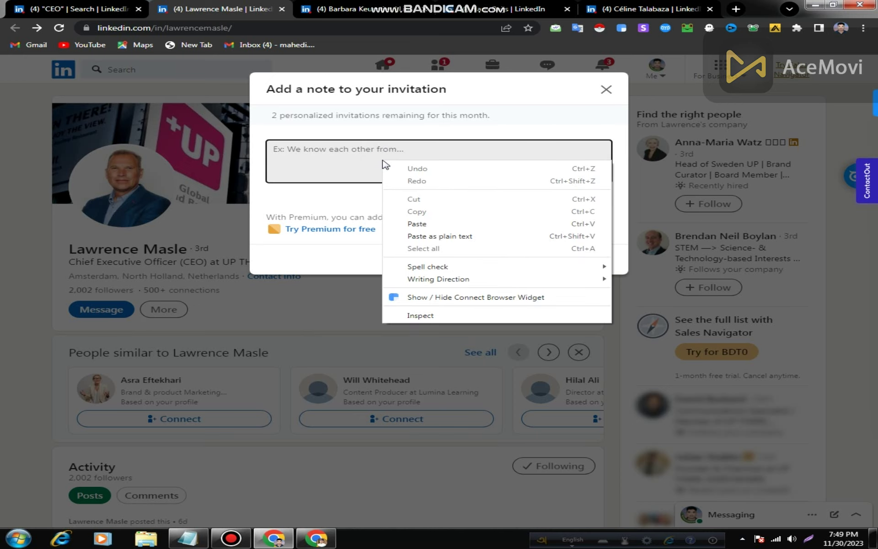
click(426, 225)
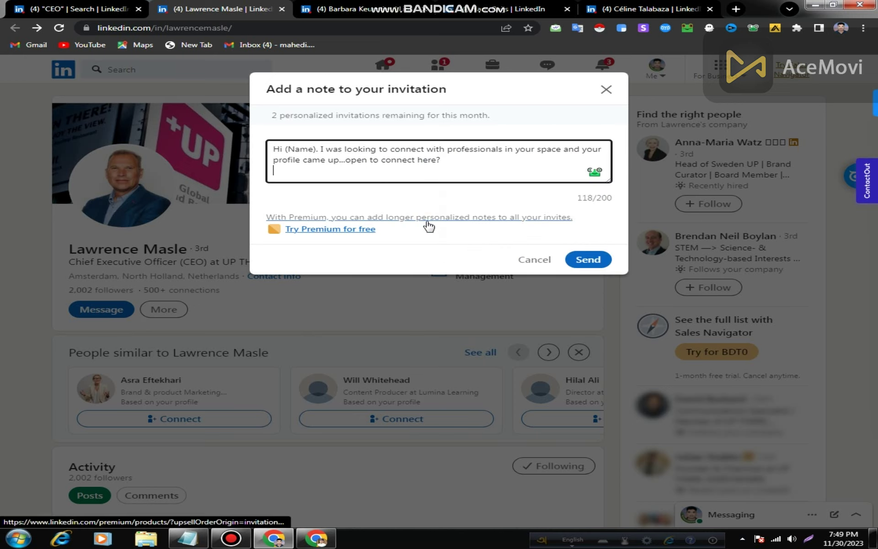
Step: Break the line after the greeting and replace the ellipsis before "open to connect here?" with a space
click(320, 149)
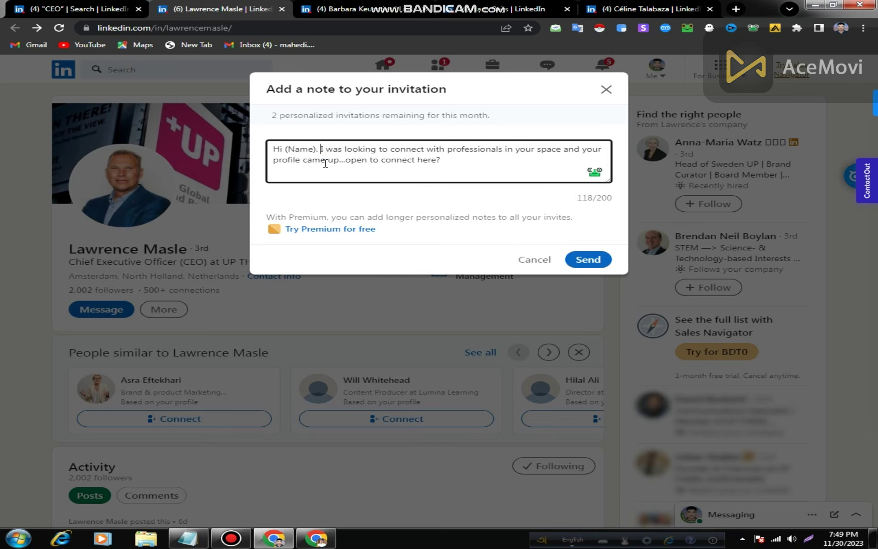
key(Return)
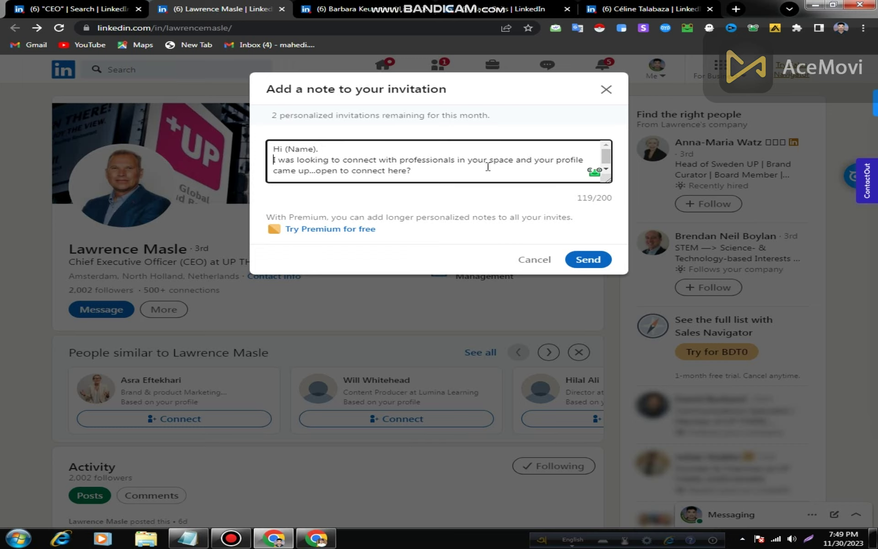
click(315, 171)
key(BackSpace)
key(BackSpace)
key(BackSpace)
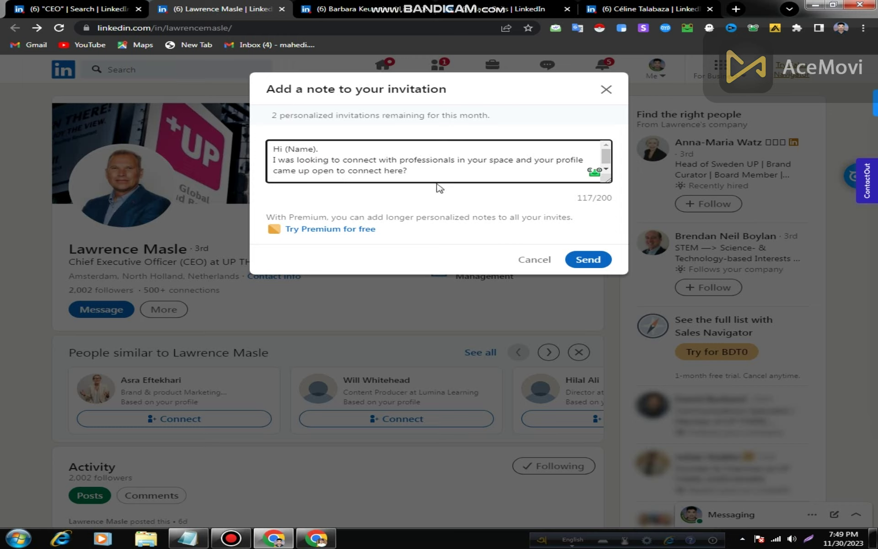
Step: Replace the "(Name)" placeholder in the note's greeting with the recipient's first name
click(285, 150)
drag(303, 150, 318, 150)
key(BackSpace)
text(Lawrence)
Step: Add a blank line and the closing "Thanks" followed by the sender's first name at the end of the note
double_click(509, 160)
click(500, 159)
click(404, 171)
click(404, 170)
click(408, 171)
key(Return)
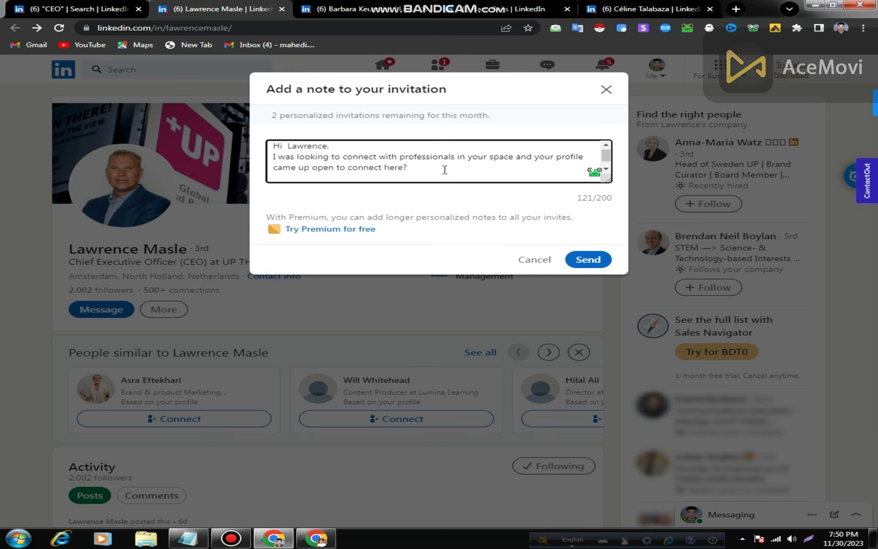
key(Return)
text(Thanks)
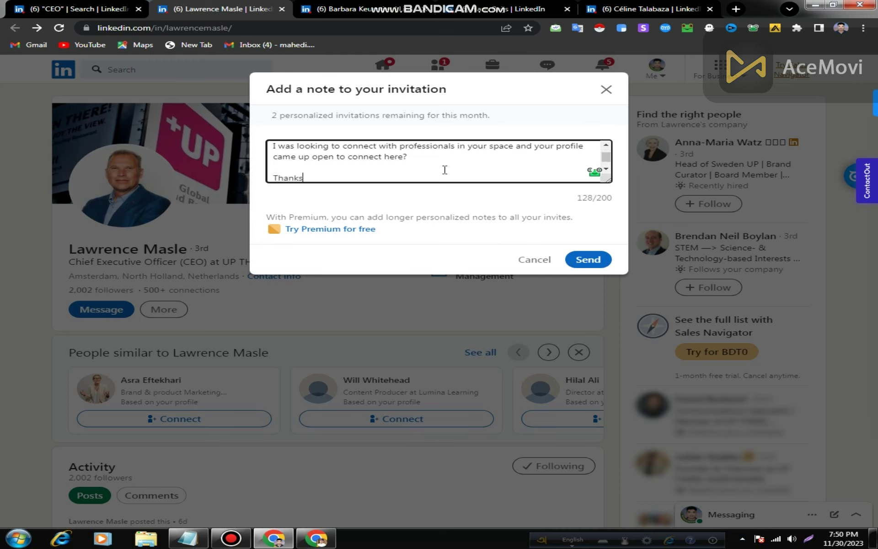
key(Return)
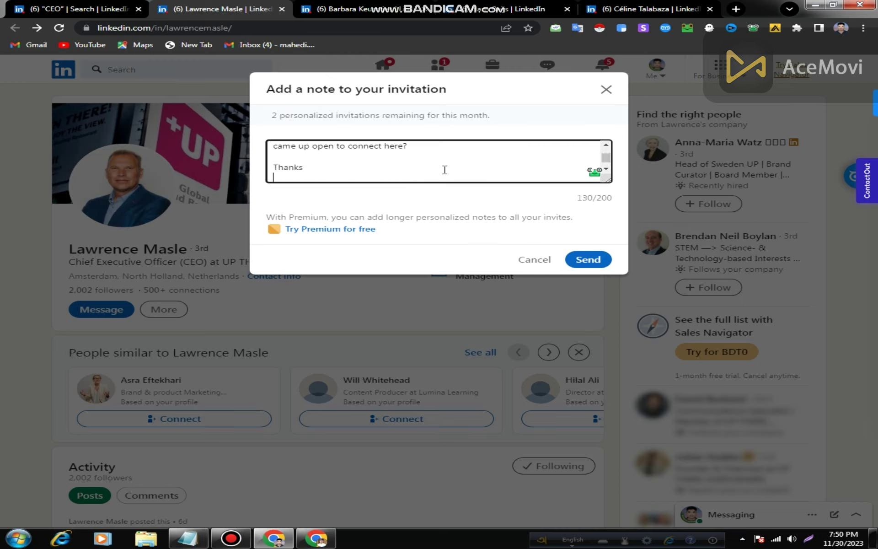
text(Mahedi)
Step: Review the invitation note from the greeting to the sign-off
scroll(474, 157, up, 2)
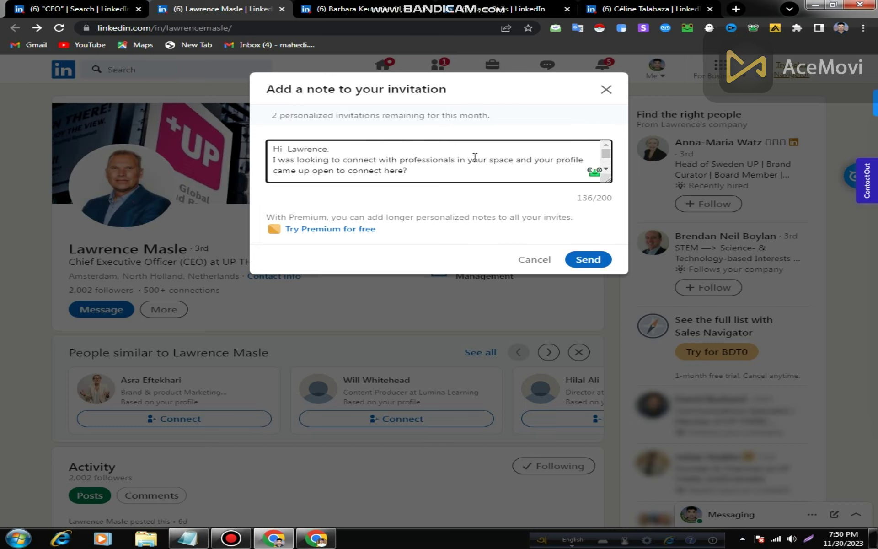
scroll(474, 157, down, 2)
scroll(475, 157, up, 2)
scroll(474, 156, down, 2)
scroll(475, 157, up, 2)
scroll(475, 157, down, 2)
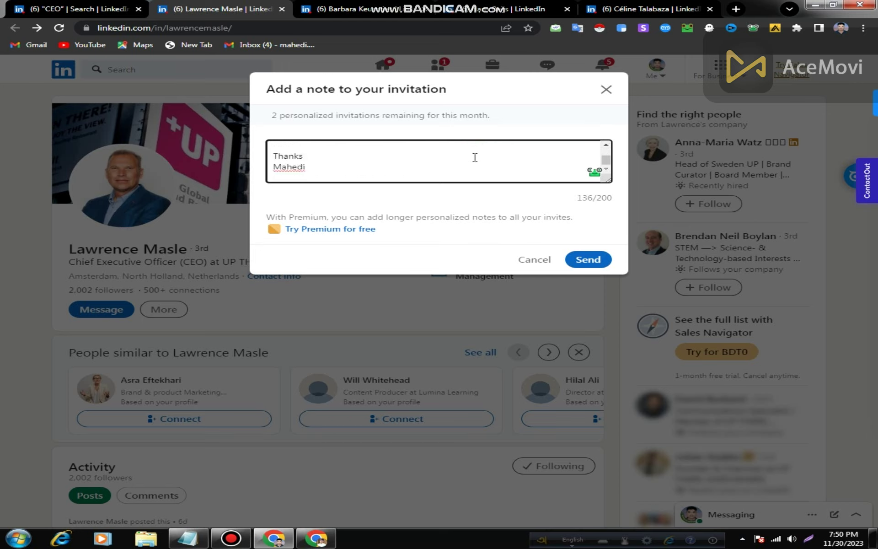
scroll(474, 156, up, 2)
scroll(475, 157, down, 2)
scroll(475, 157, up, 2)
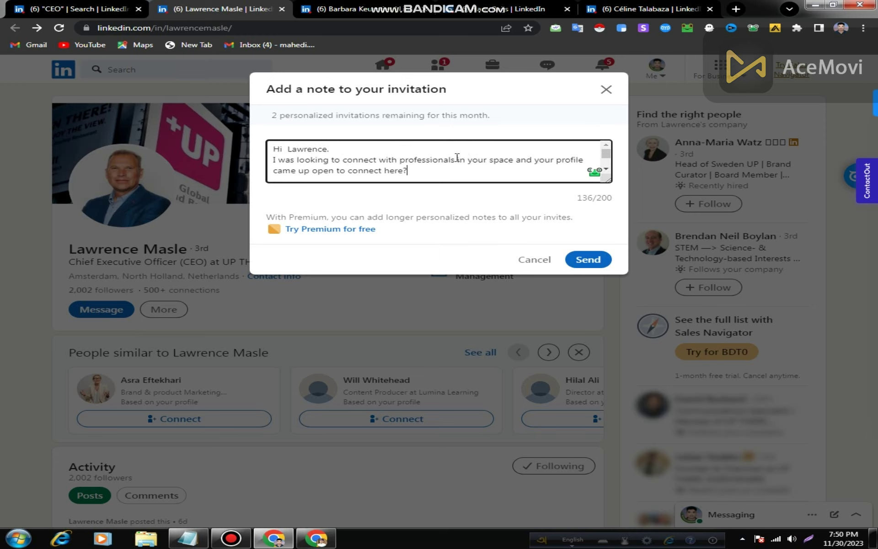
Step: Insert the line "I Hope you are fine." directly below the greeting in the invitation note
click(341, 149)
key(Return)
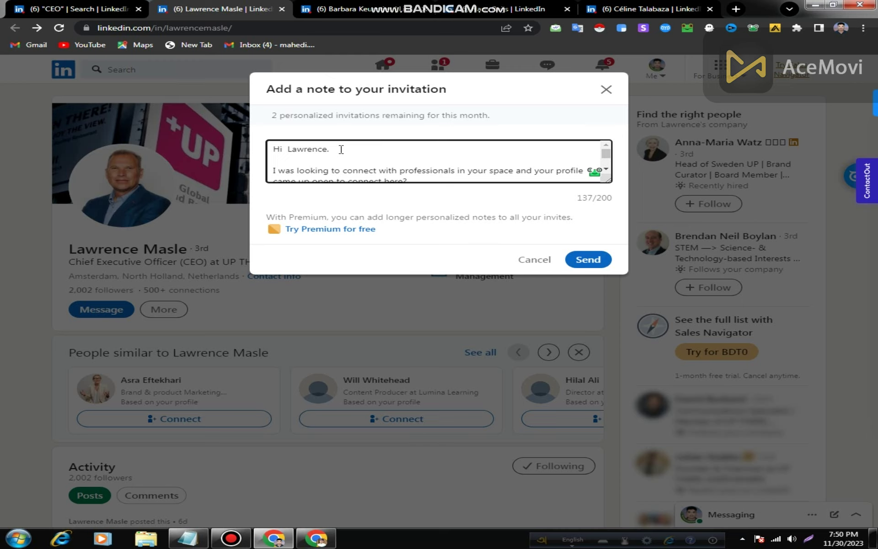
text(Hop)
text(e )
text(T)
key(BackSpace)
text(You are fine)
key(BackSpace)
key(BackSpace)
key(BackSpace)
key(BackSpace)
key(BackSpace)
key(BackSpace)
key(BackSpace)
key(BackSpace)
key(BackSpace)
key(BackSpace)
key(BackSpace)
text(you are fine)
key(Left)
key(Left)
key(Left)
key(Left)
key(Left)
key(Left)
key(Left)
key(Left)
key(Left)
key(Left)
key(Up)
key(Left)
key(Right)
key(Right)
key(Right)
key(Left)
key(Left)
key(Left)
key(Left)
key(Left)
key(Left)
key(Left)
key(Left)
key(Left)
key(Left)
key(Left)
key(Left)
text(I)
click(363, 158)
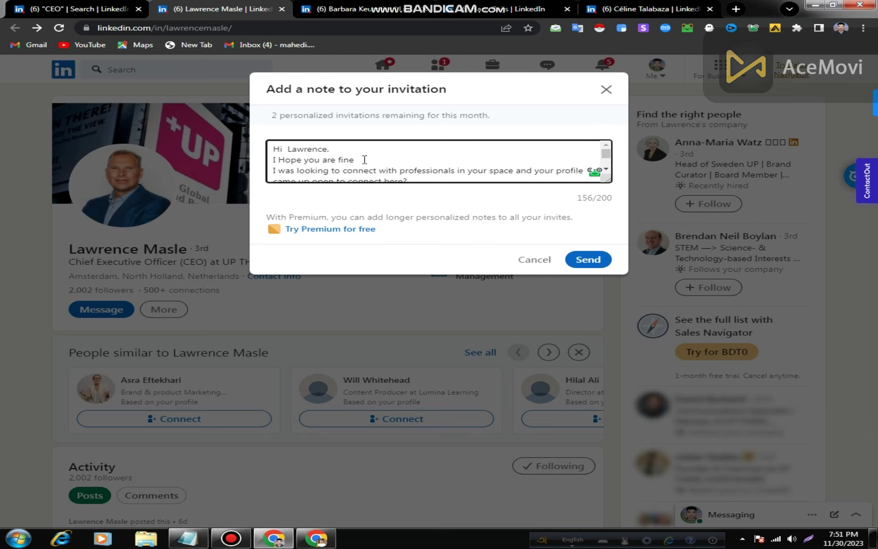
text(.)
key(Return)
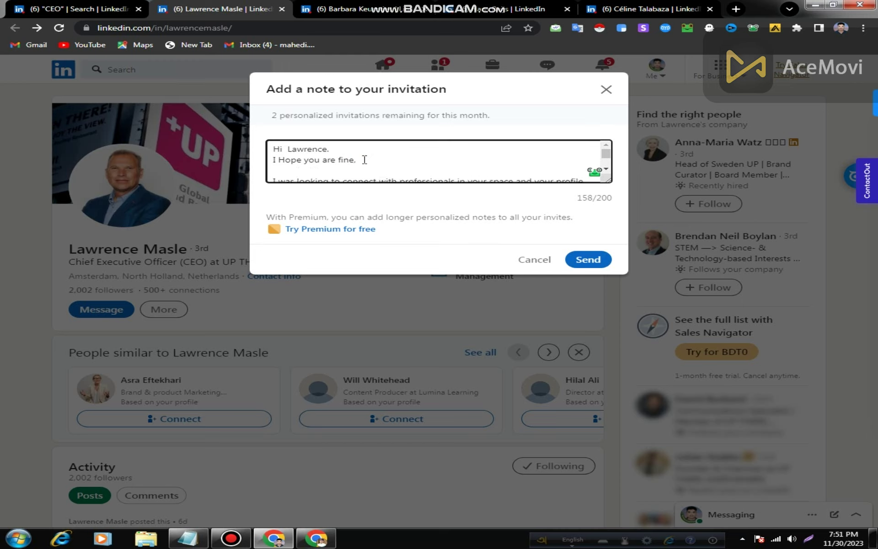
key(BackSpace)
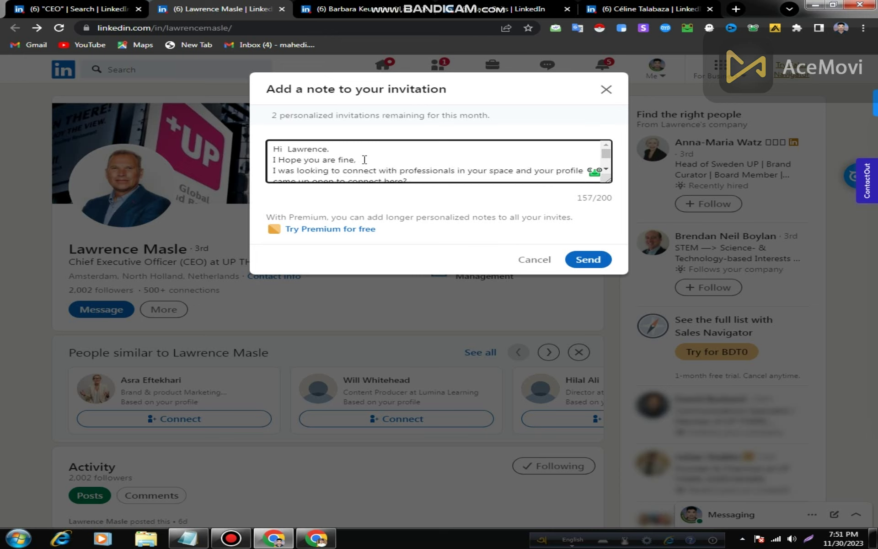
Step: Insert the sentence "I am a Virtual assistant." before "I was looking to connect" in the note
key(Right)
text(I a)
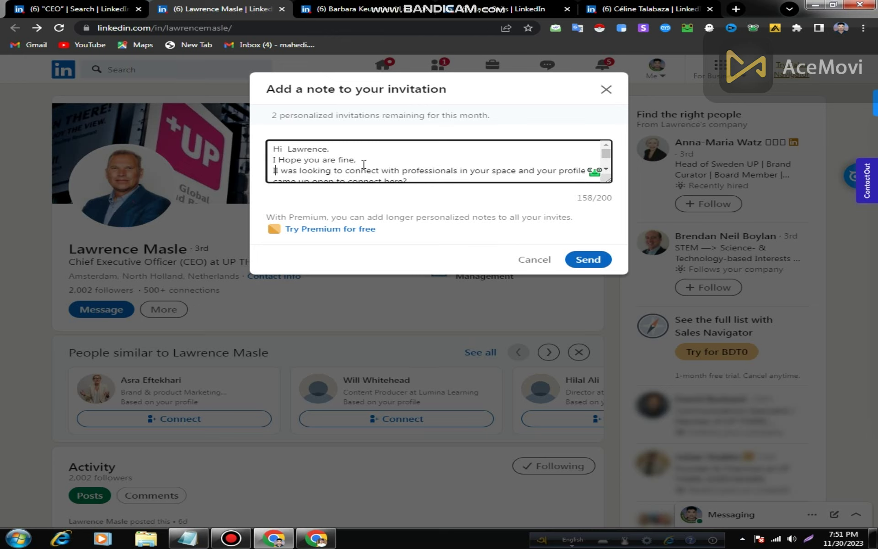
text(m a )
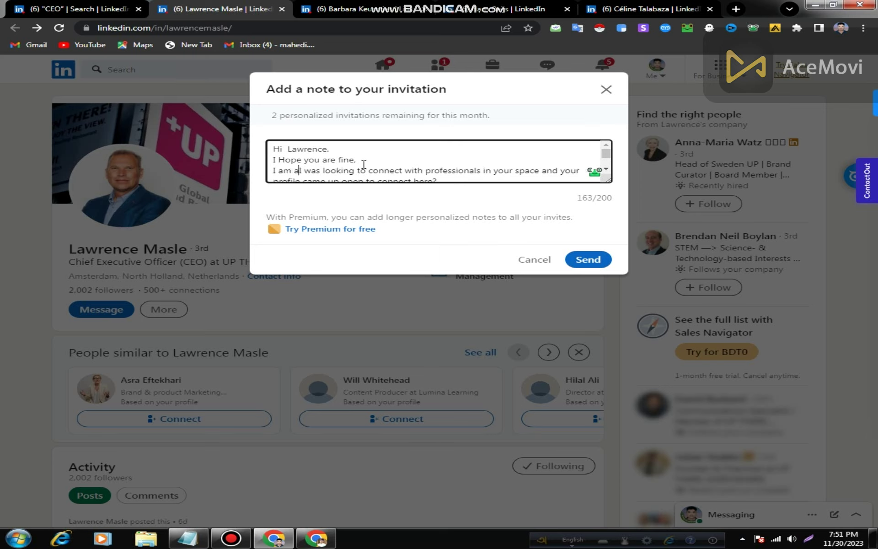
text(Vir)
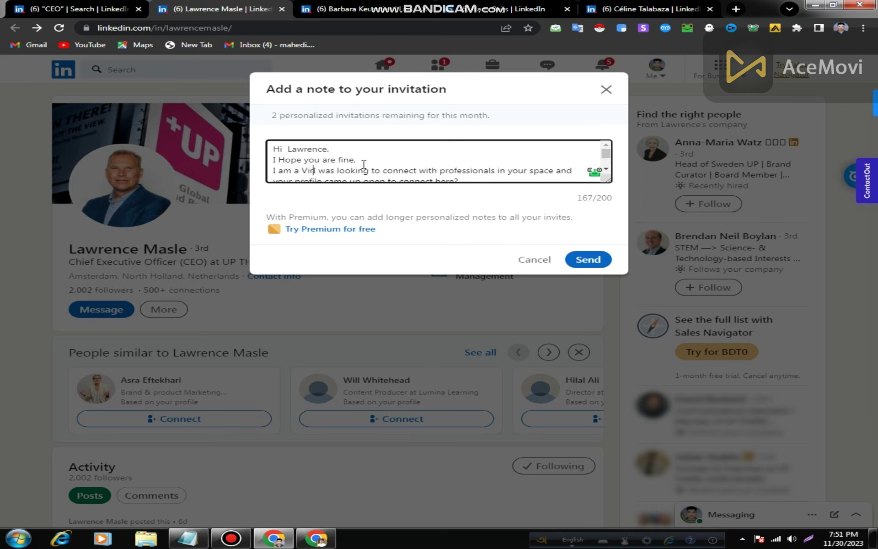
text(tual )
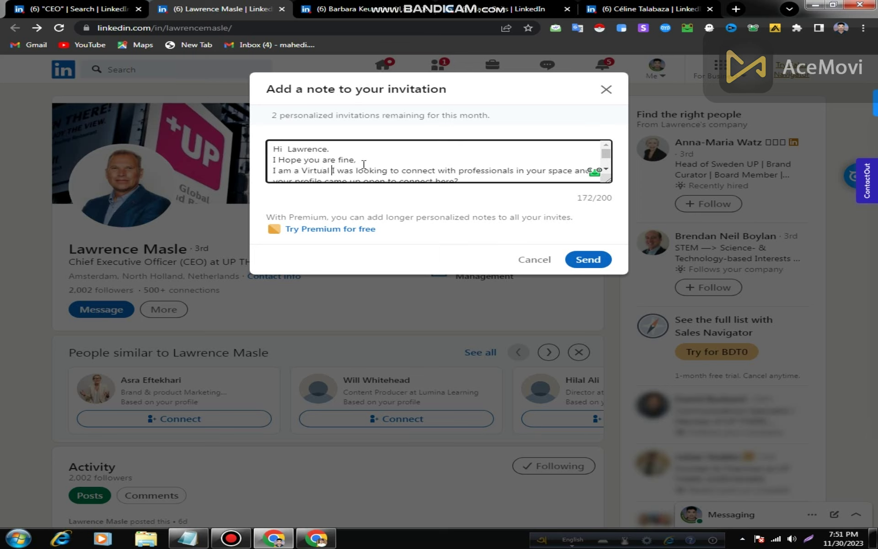
text(assist)
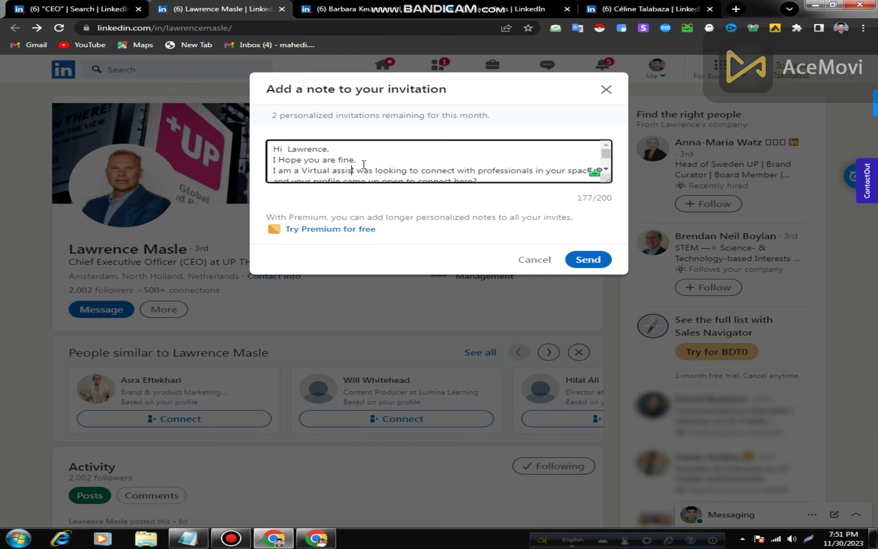
text(ant)
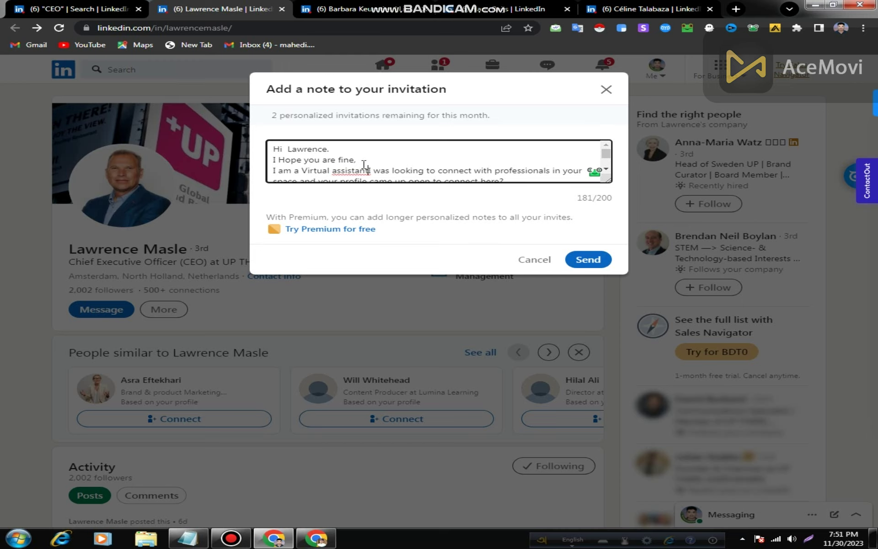
text(.)
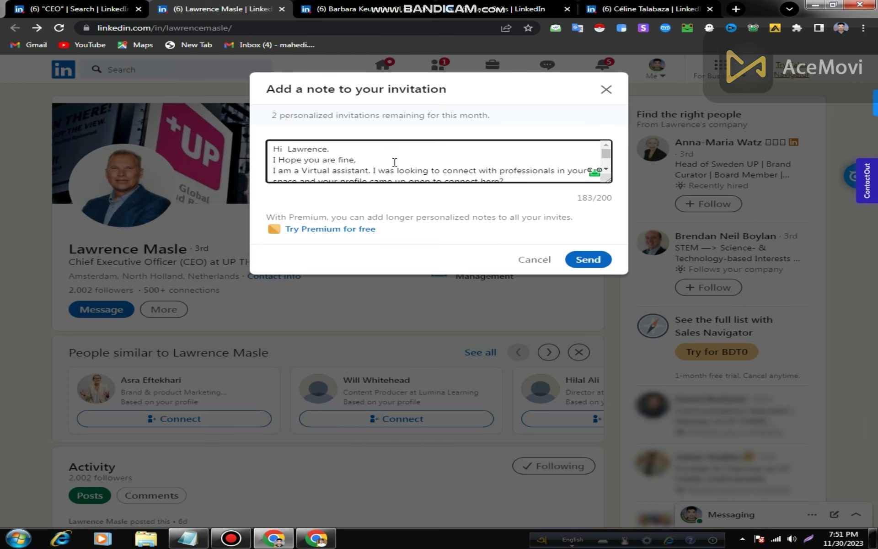
Step: Reread the complete invitation note, including the virtual assistant sentence and the closing lines
scroll(395, 162, down, 3)
scroll(394, 162, up, 3)
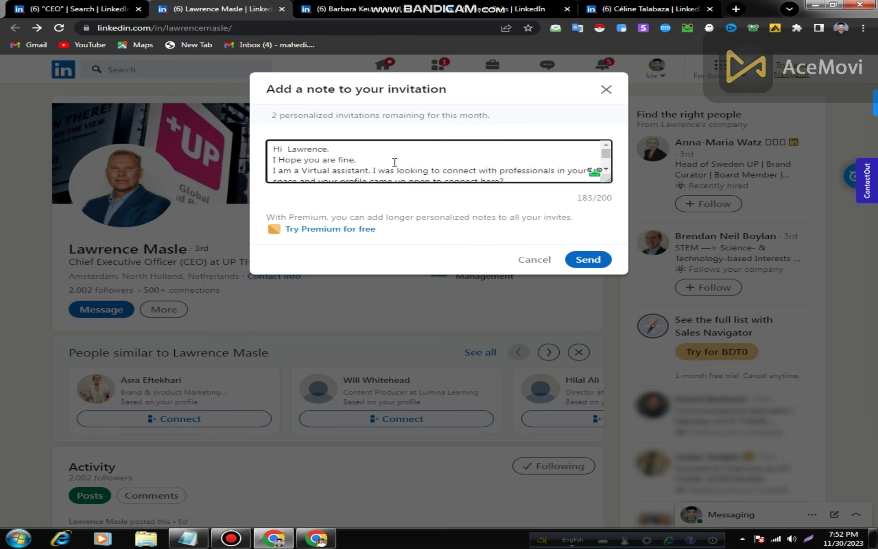
click(606, 153)
scroll(607, 162, down, 1)
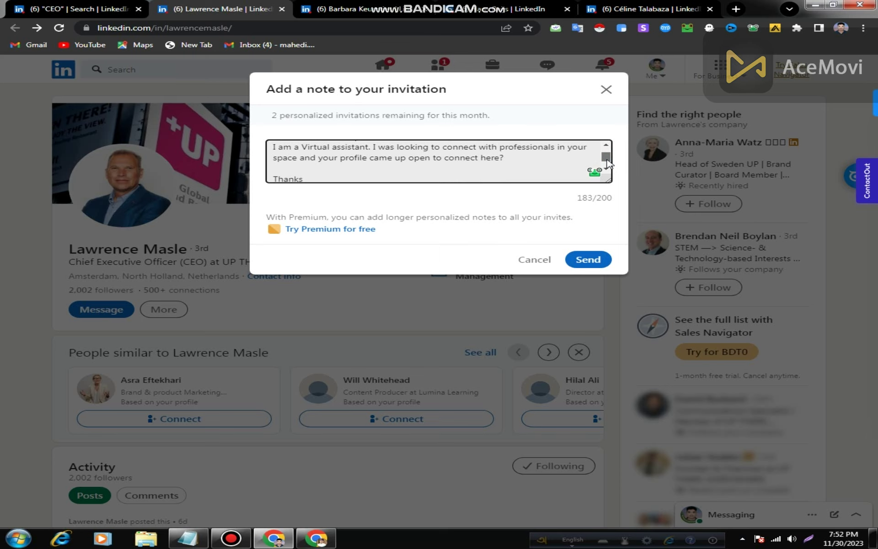
scroll(492, 153, up, 1)
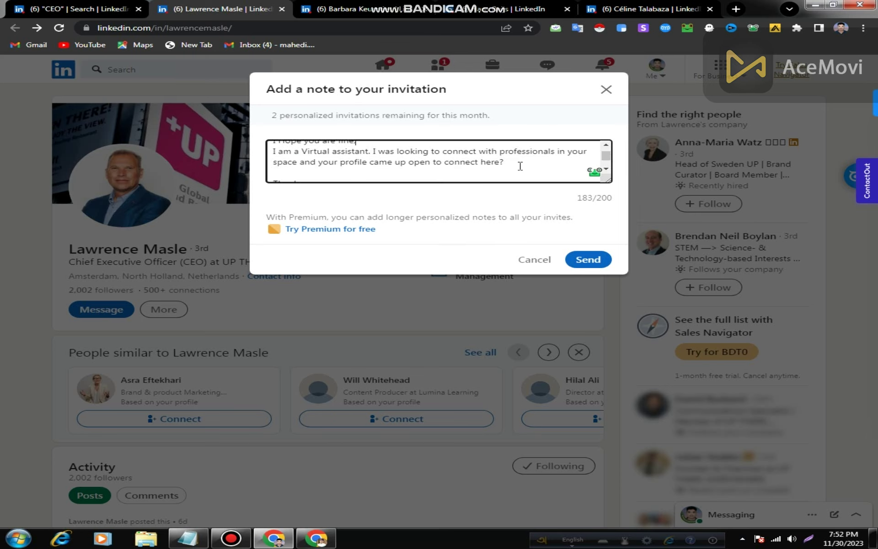
scroll(608, 161, down, 2)
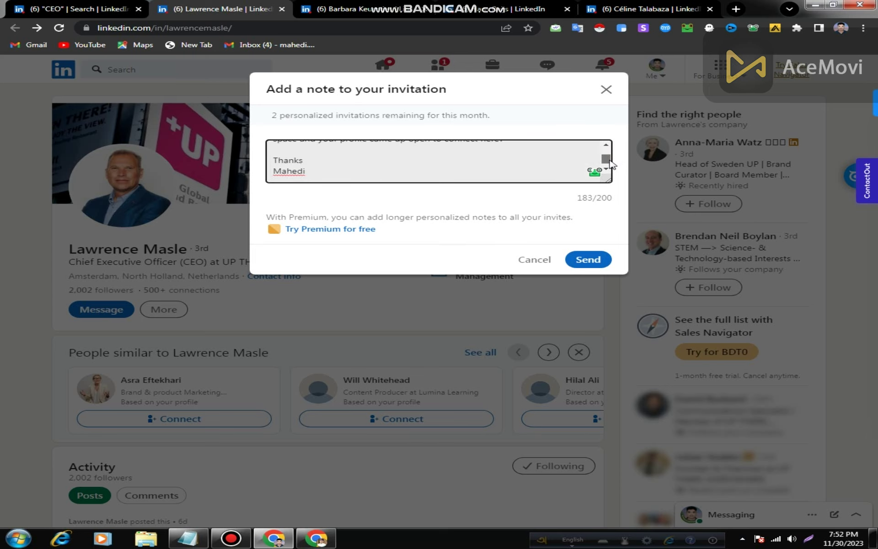
drag(611, 163, 610, 155)
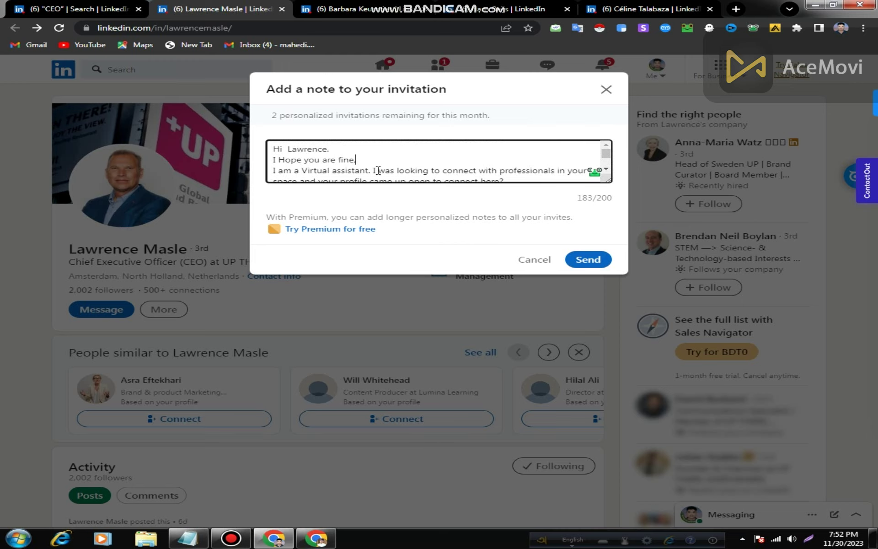
key(BackSpace)
text(.)
text(and )
text(data)
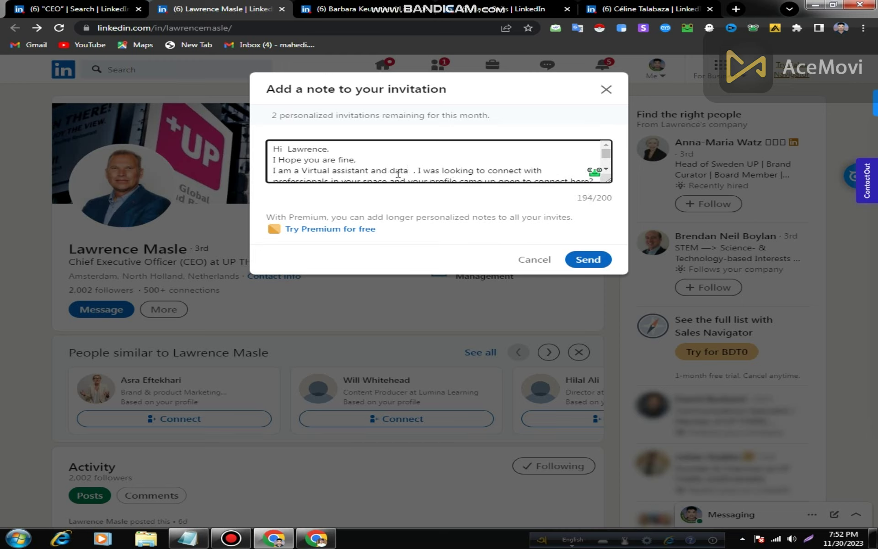
key(BackSpace)
key(BackSpace)
key(BackSpace)
key(BackSpace)
key(BackSpace)
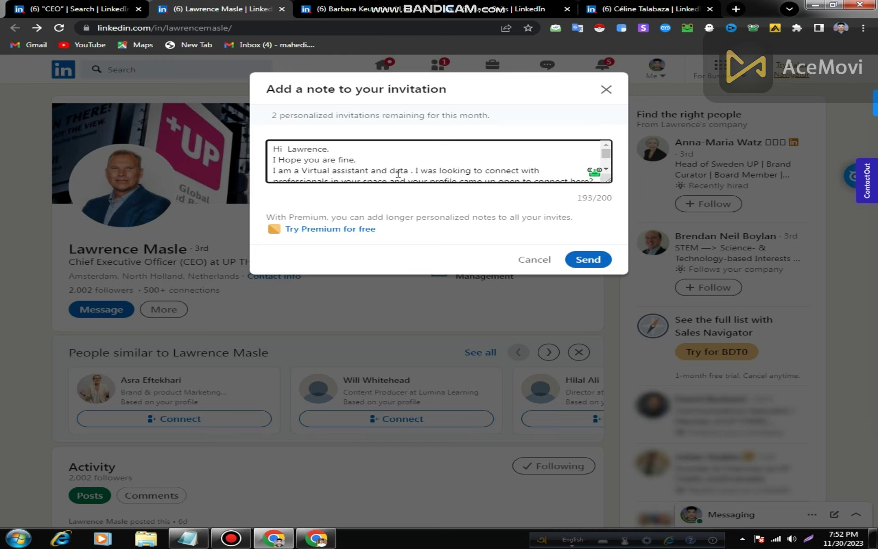
key(BackSpace)
key(BackSpace)
key(BackSpace)
key(BackSpace)
key(BackSpace)
text(.)
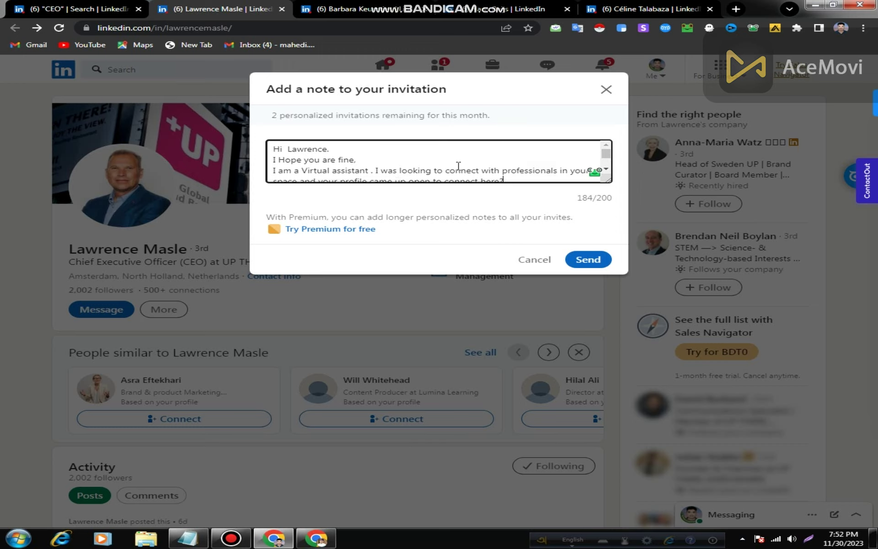
Step: Copy the complete invitation note, from the greeting through the sign-off
scroll(509, 165, down, 2)
scroll(510, 165, up, 1)
scroll(510, 166, up, 2)
scroll(534, 166, down, 3)
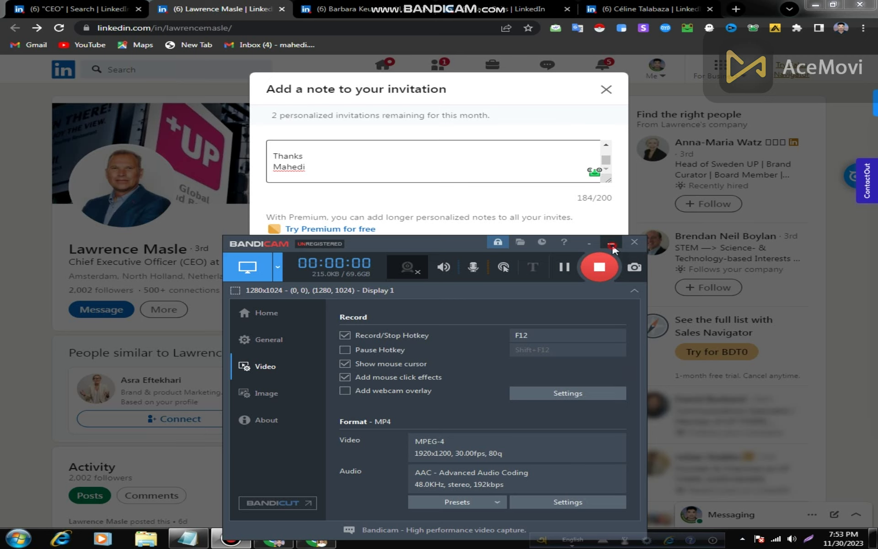
click(612, 243)
click(316, 157)
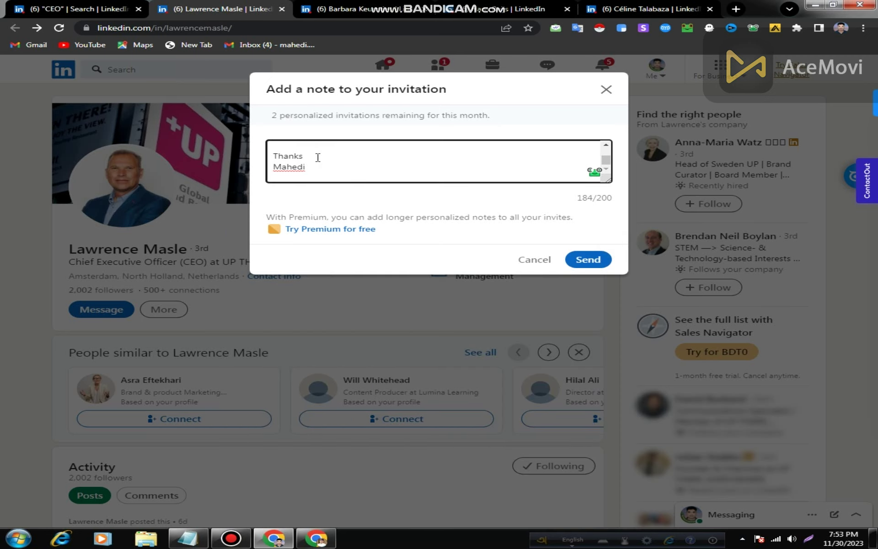
key(ctrl+a)
right_click(318, 157)
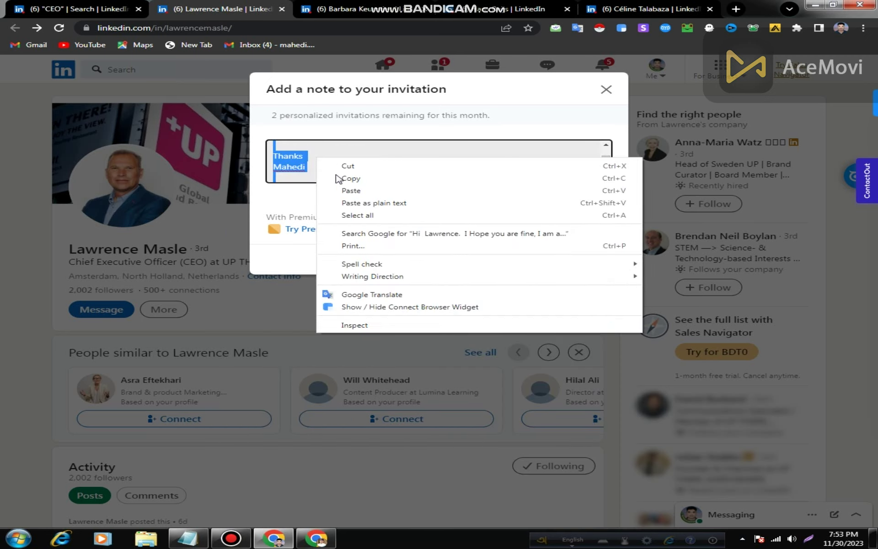
click(352, 180)
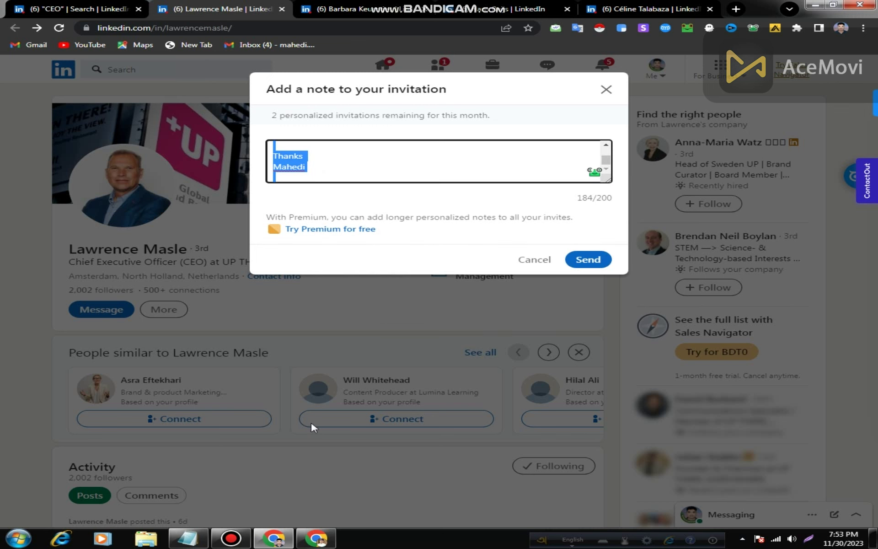
Step: Switch to the Riyad file in Notepad and replace the old "Hi (Name)" connection template with the copied note
click(197, 544)
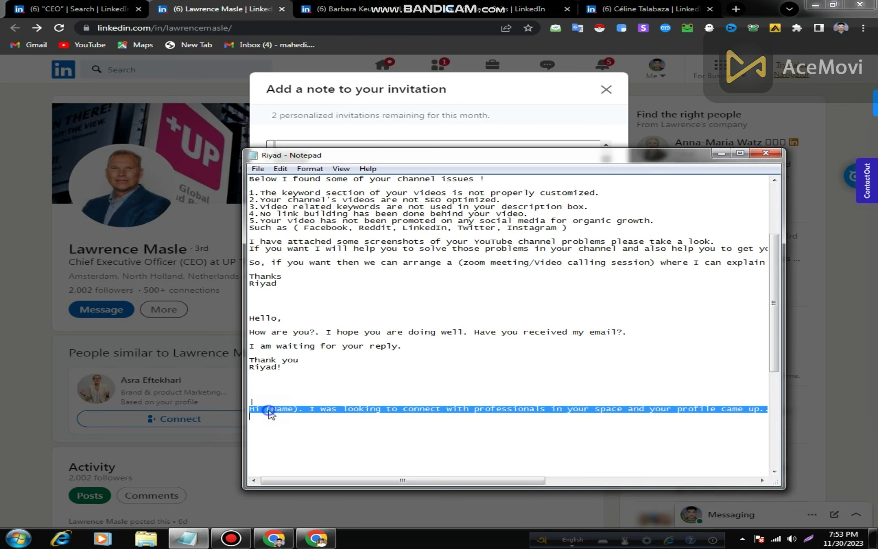
right_click(269, 409)
click(302, 306)
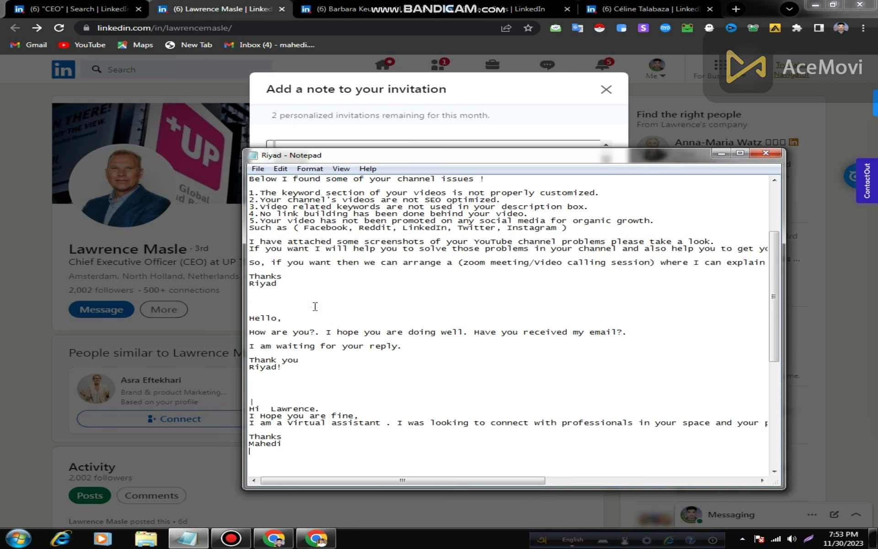
scroll(366, 394, down, 1)
Step: Return to the LinkedIn invitation and send it with the personalized note
click(188, 539)
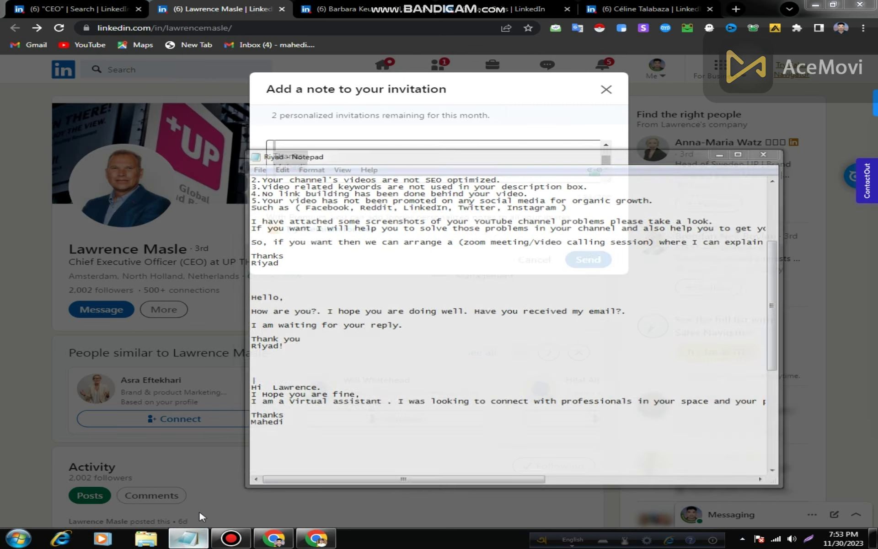
click(533, 166)
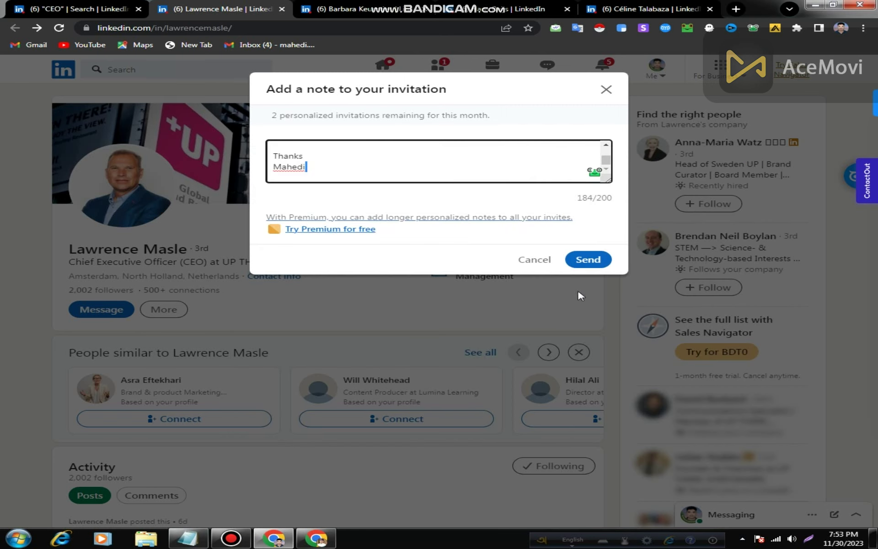
click(589, 260)
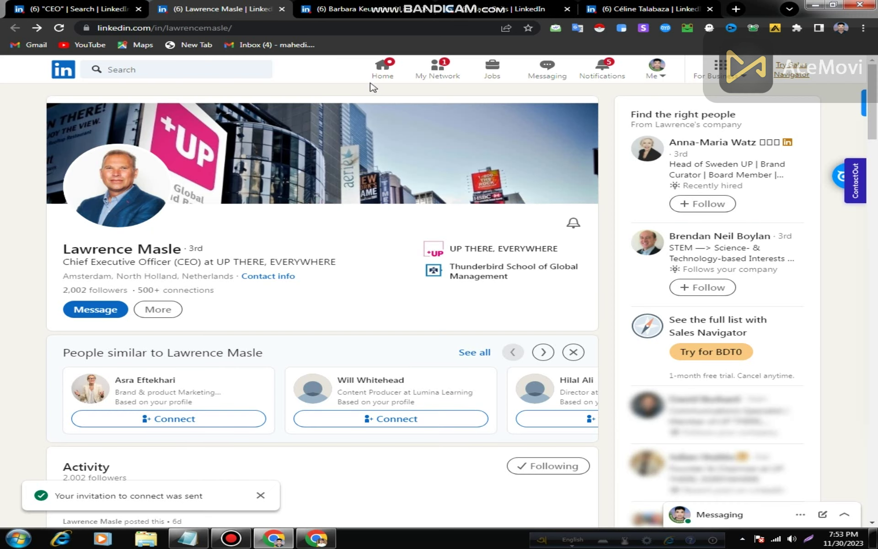
Step: Open My Network and accept the pending connection invitation from the product designer
click(438, 69)
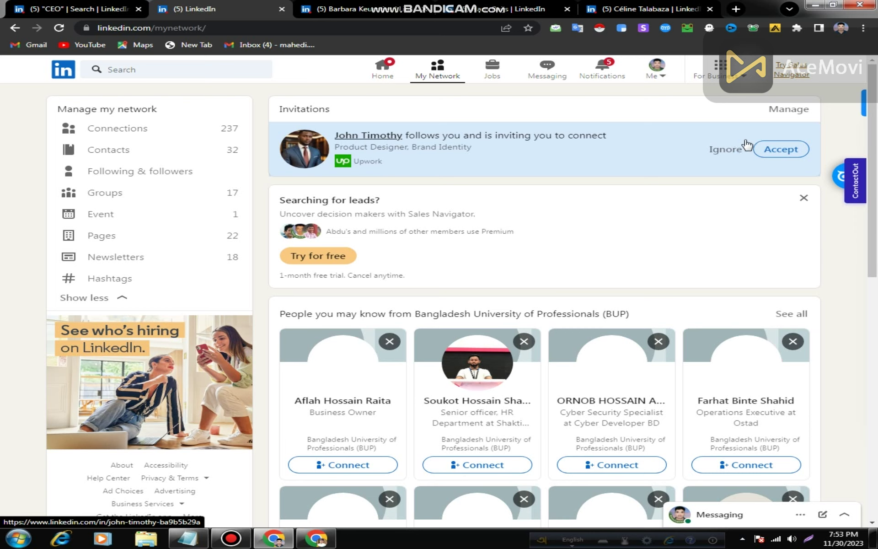
click(776, 150)
click(776, 150)
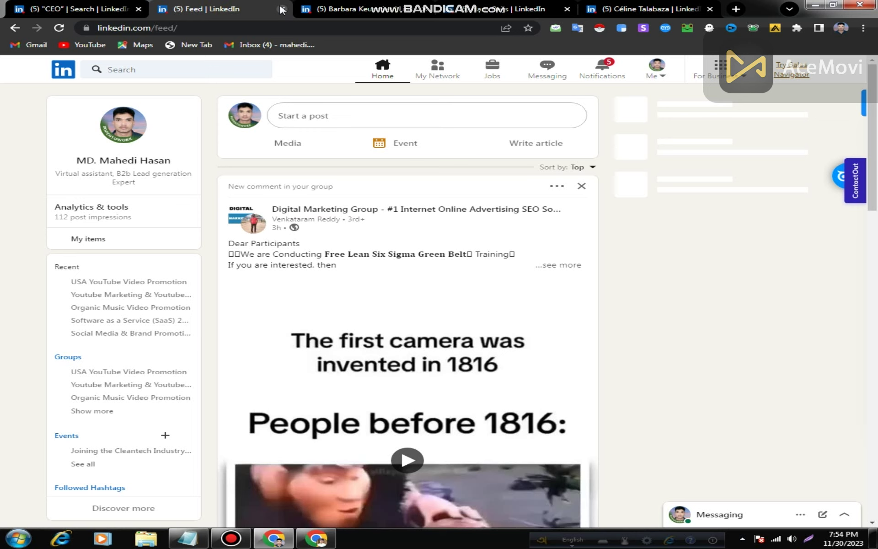
Step: Close the feed tab, check the remaining search and profile tabs, and reload the Blue Field Agency CEO's profile
middle_click(239, 4)
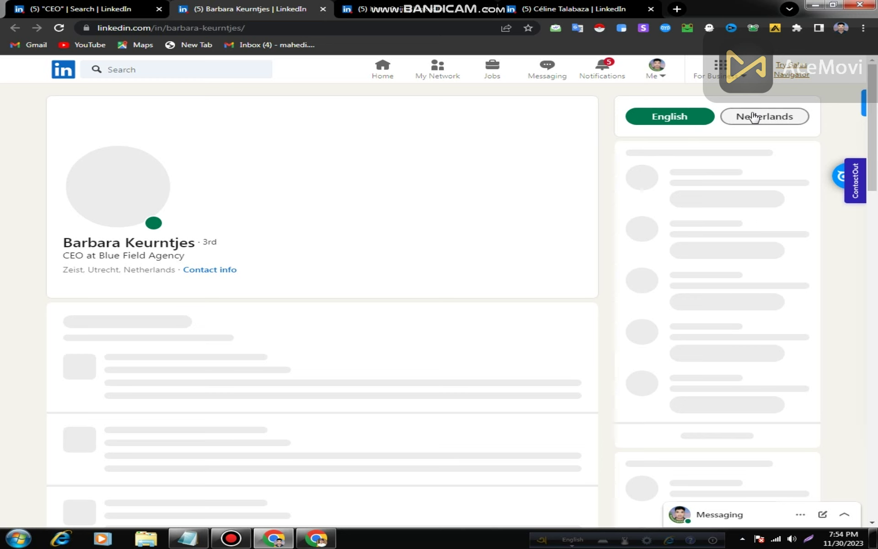
click(121, 9)
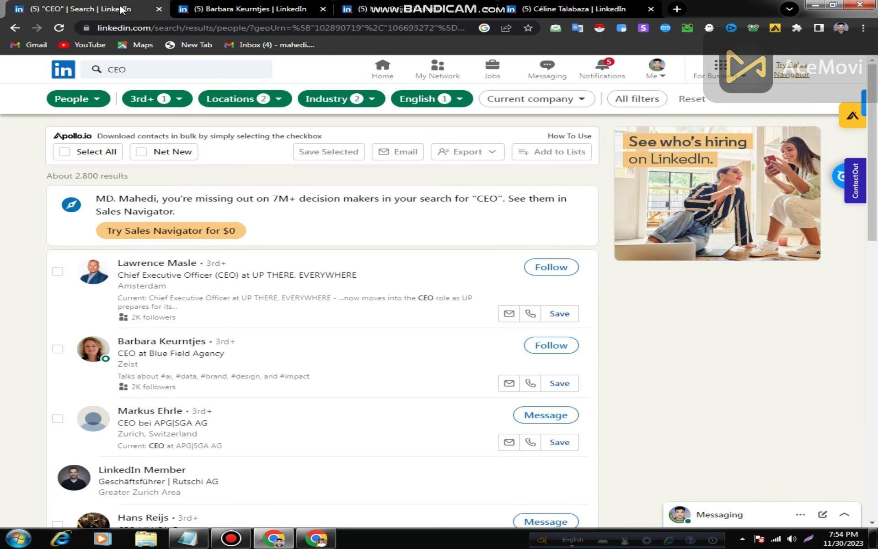
click(247, 9)
click(453, 11)
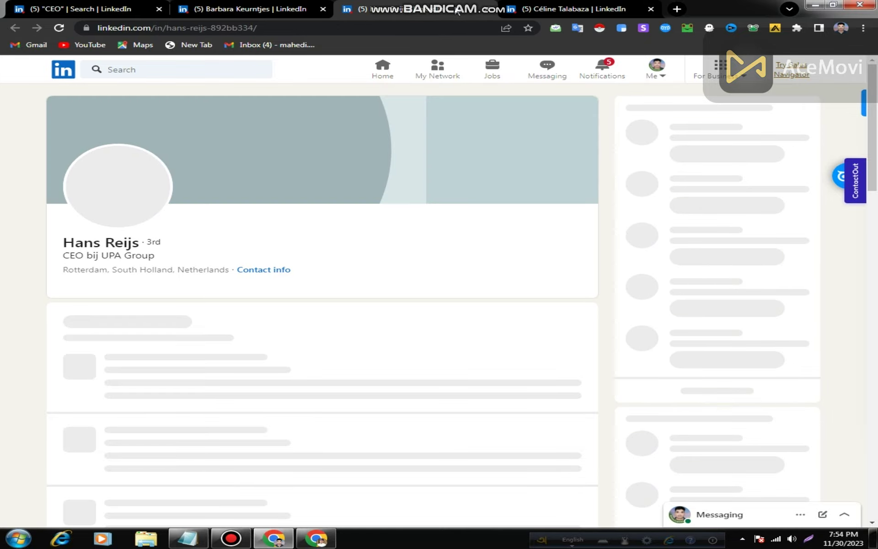
click(544, 8)
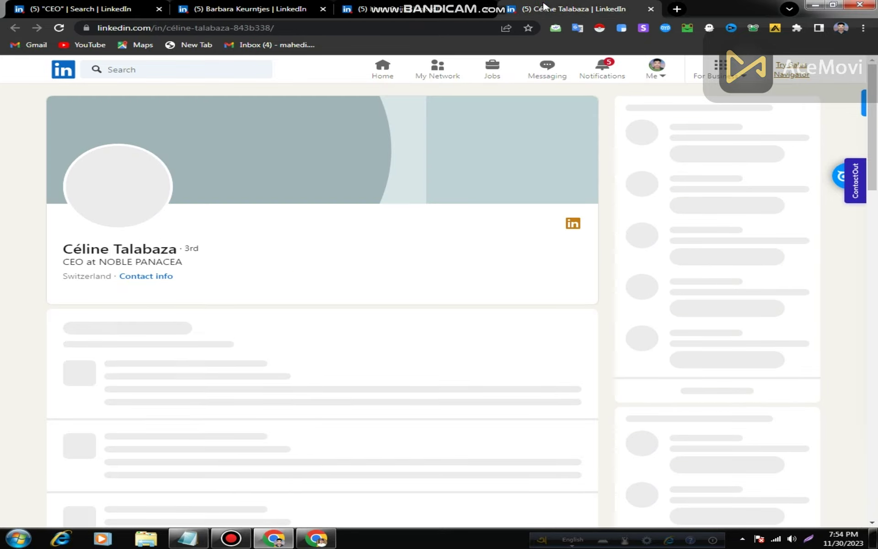
click(255, 8)
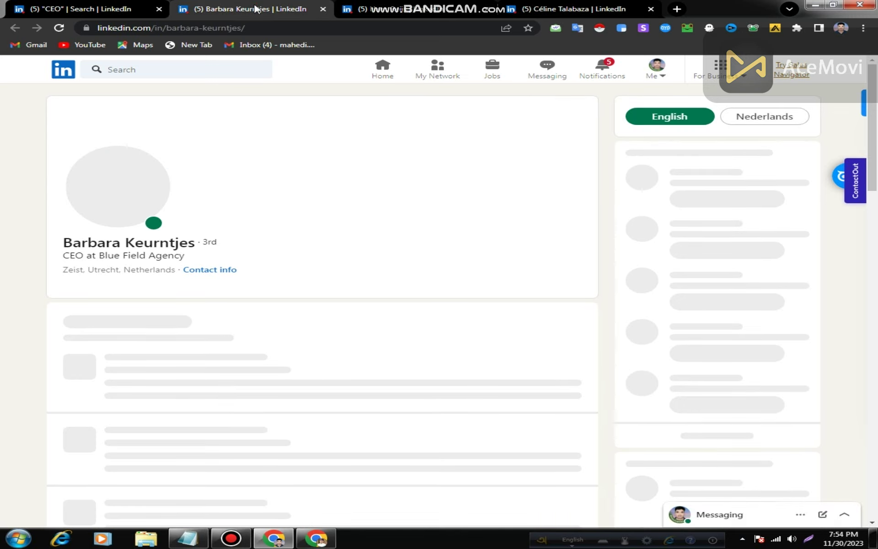
click(59, 28)
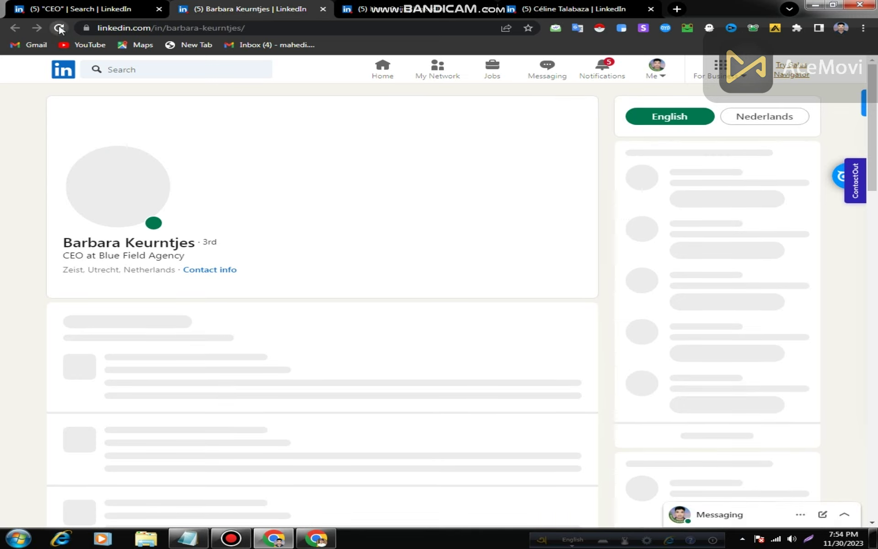